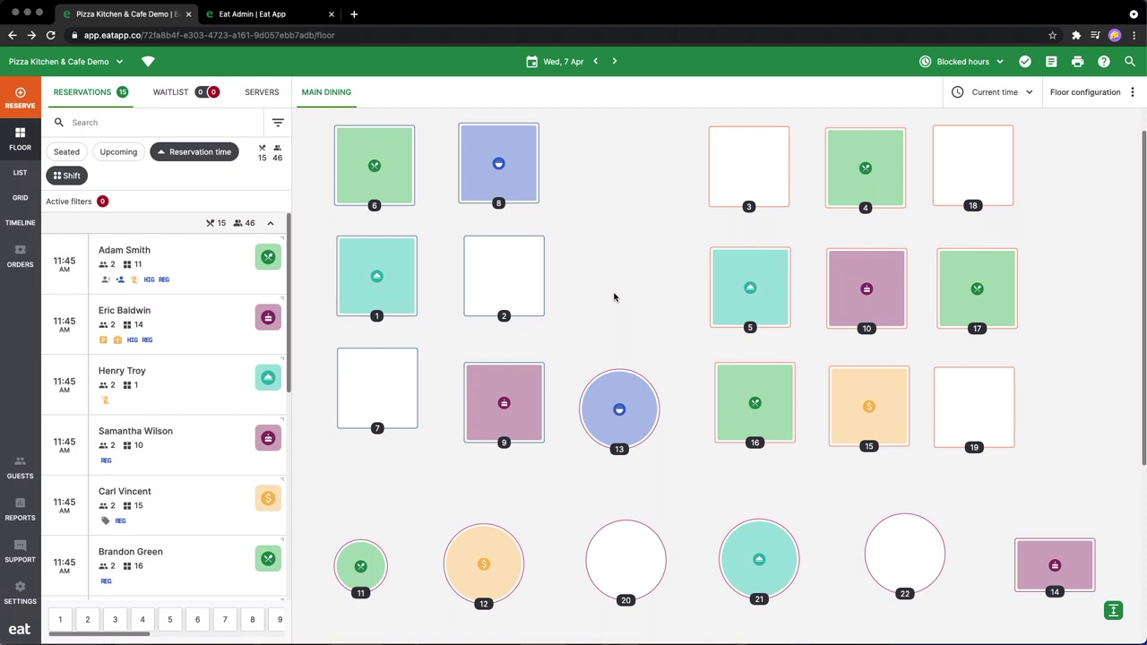
On the Eat Admin page, create a new automation rule named 'No Show Reminder SMS'.
click(301, 14)
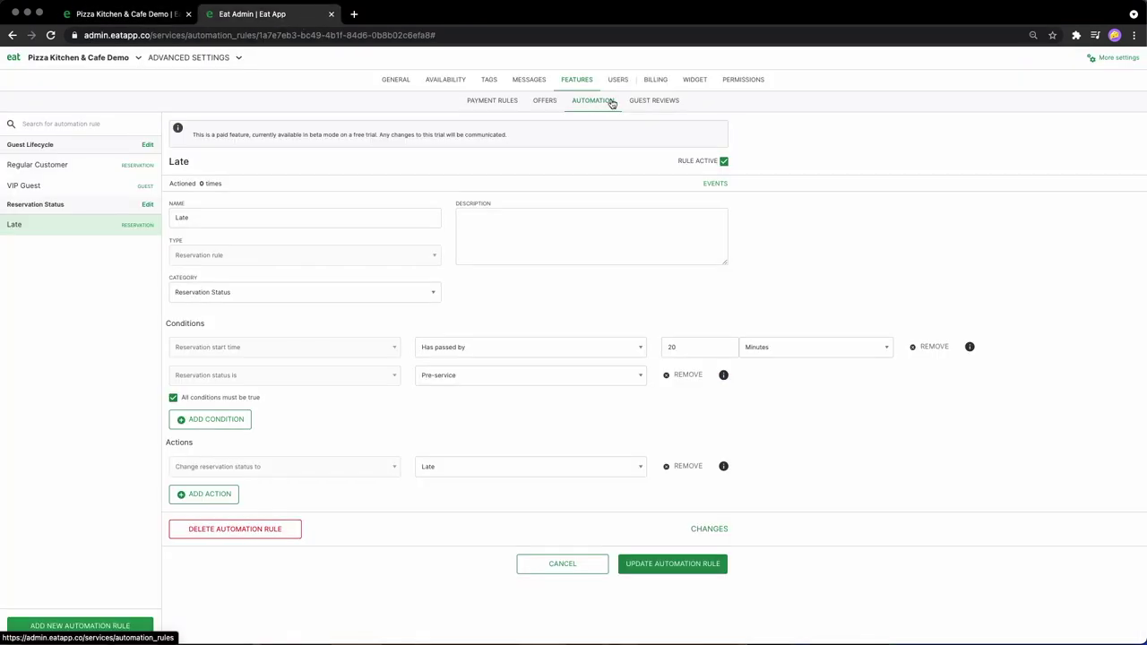
click(122, 625)
text(No Show Reminder SMS)
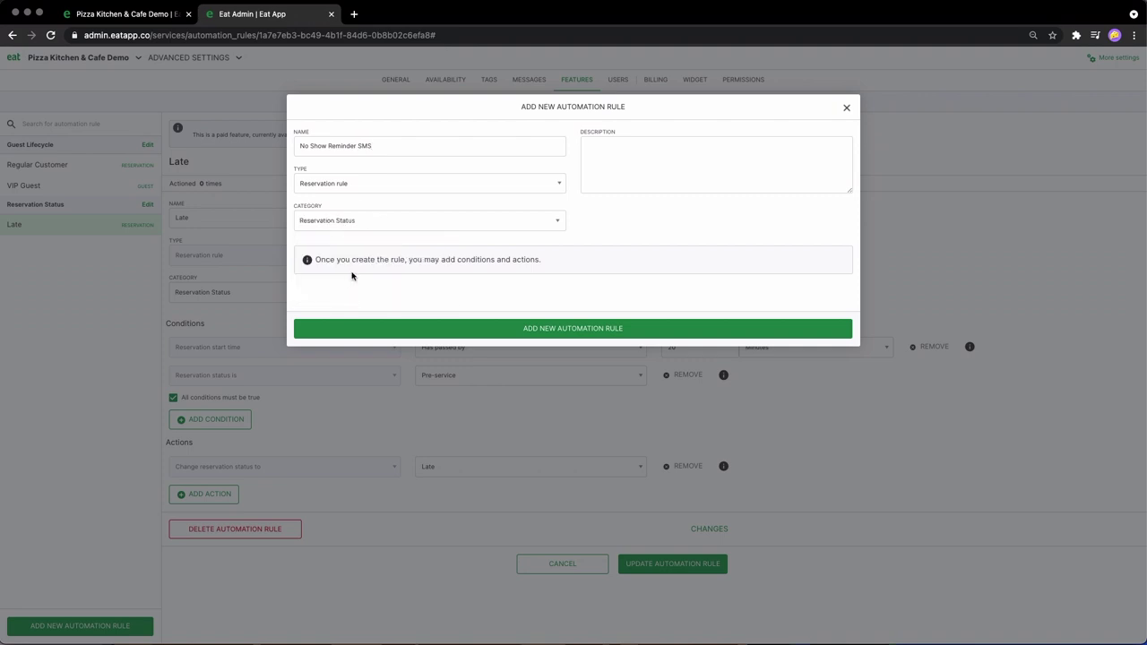
click(433, 329)
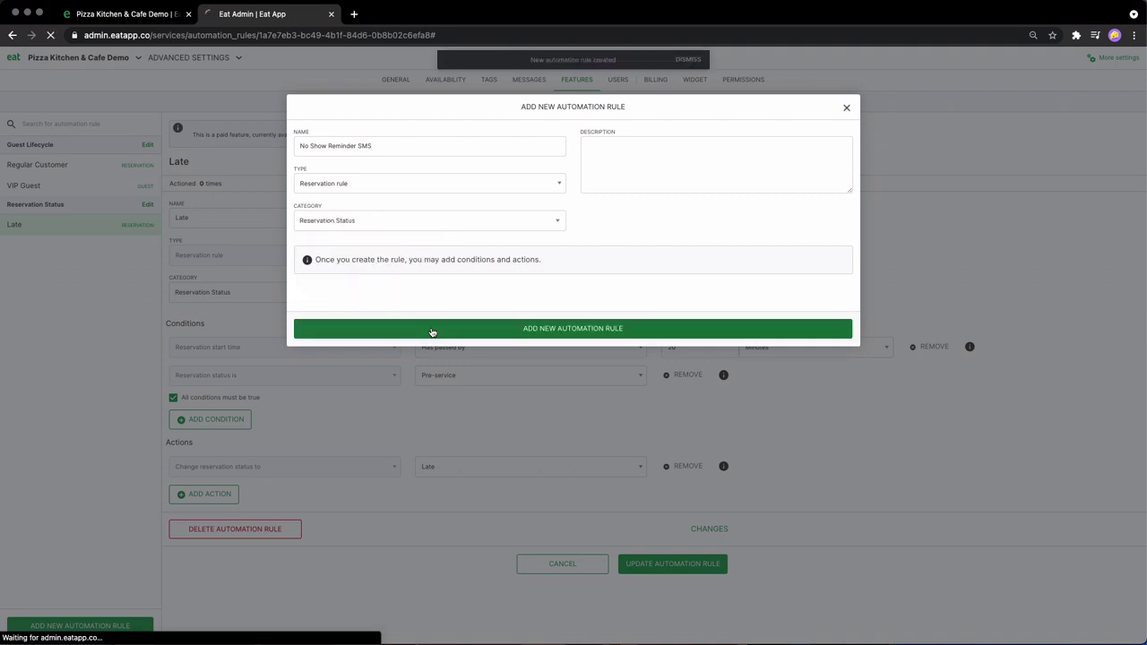
Set the rule's condition to reservation start time within 1 Days.
click(233, 347)
click(229, 359)
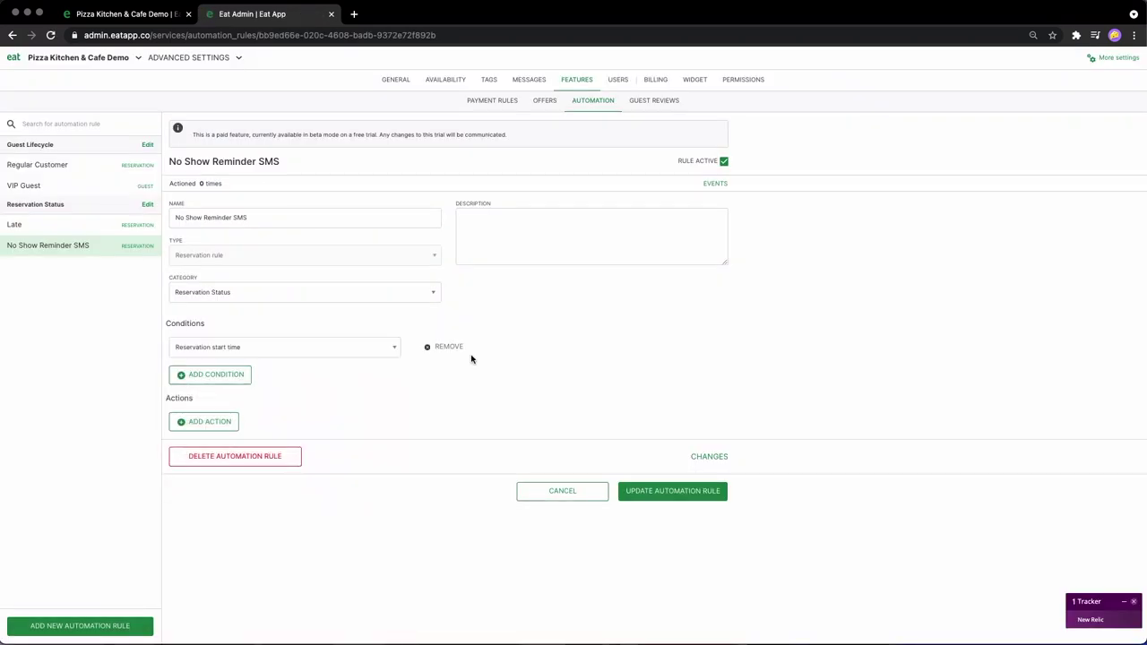
click(795, 347)
click(771, 371)
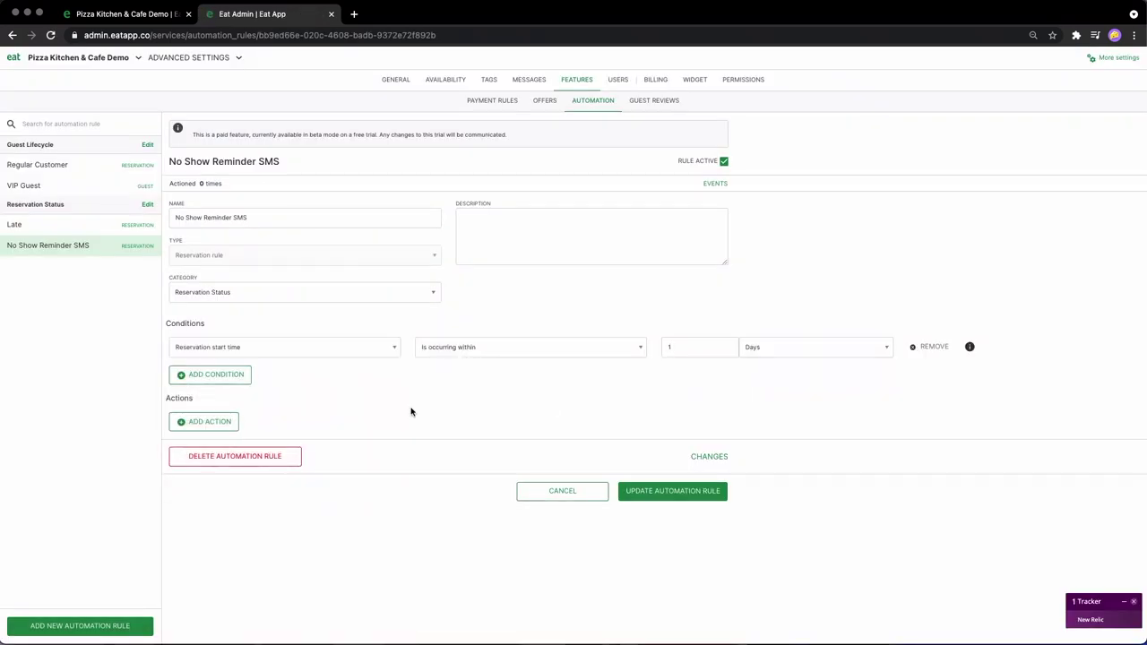
Add a Send guest SMS action, save the rule, and begin a new rule's name.
click(204, 421)
click(224, 422)
click(215, 527)
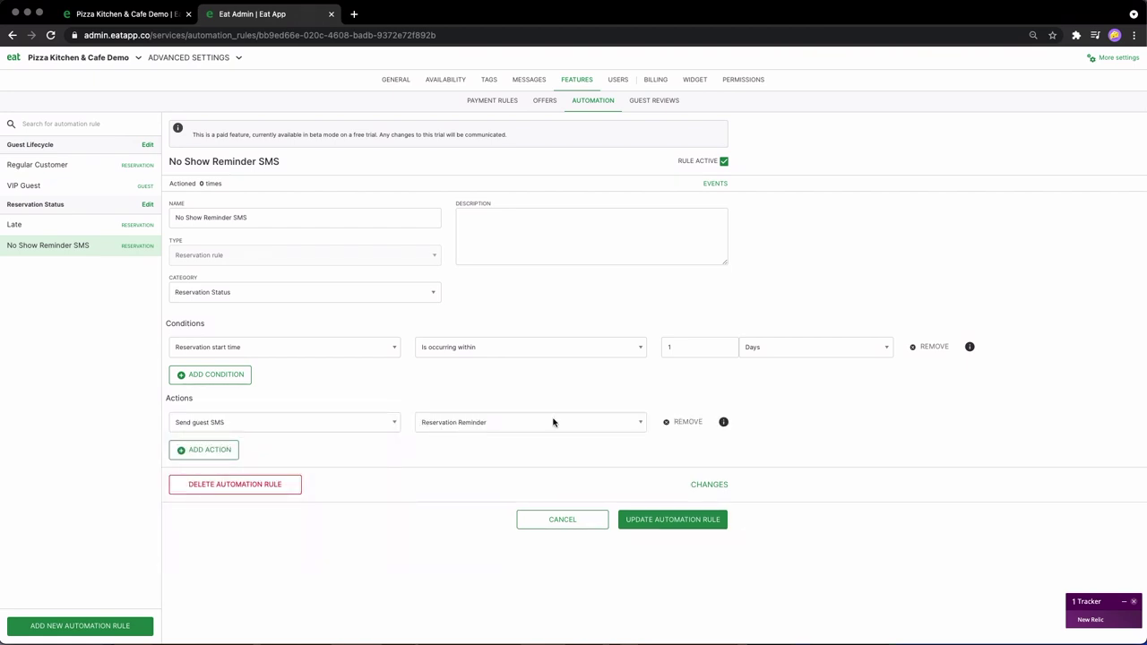
click(648, 518)
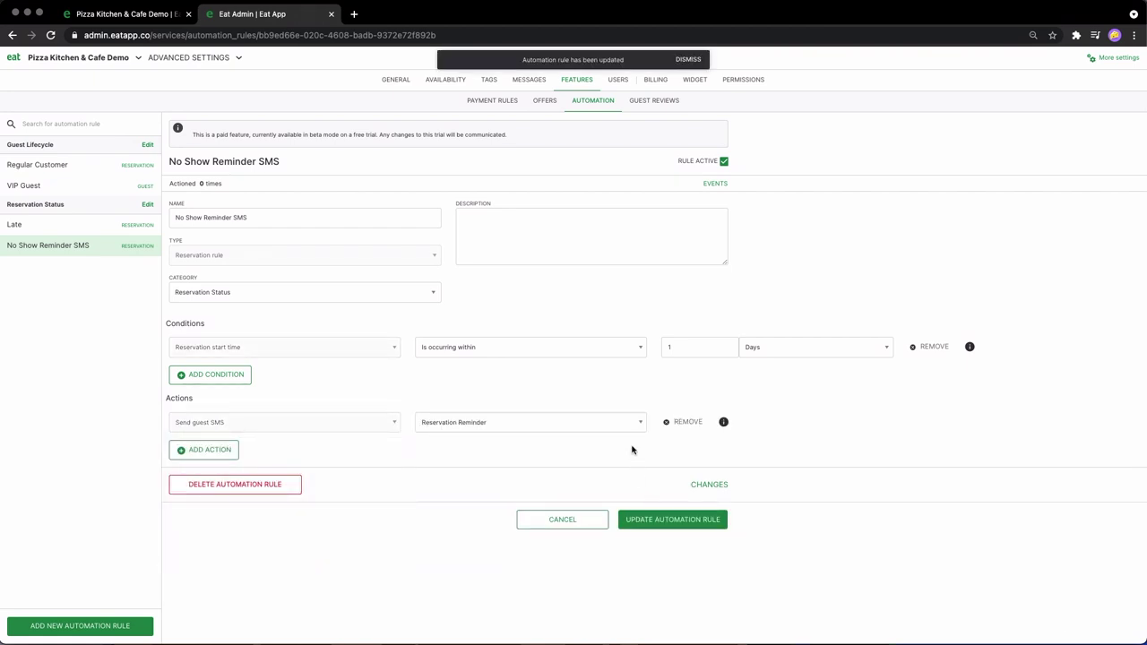
click(143, 625)
click(331, 147)
Create a rule named 'No Show Charge' in the Reservation Status category.
text(No Show Charge)
click(371, 224)
click(359, 276)
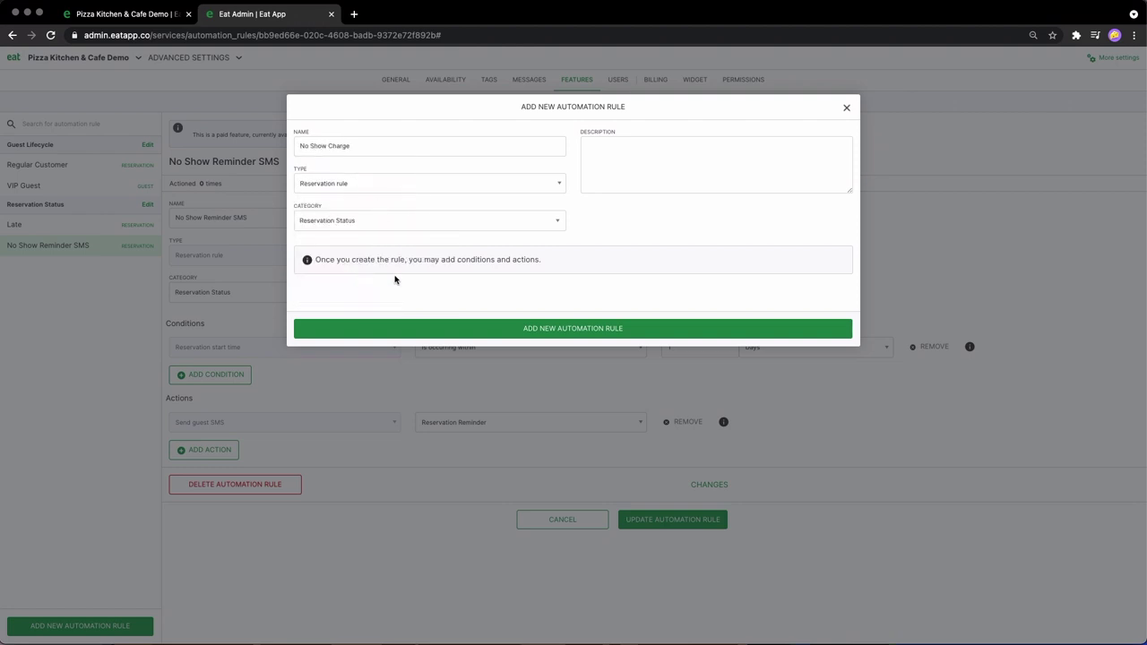
click(365, 328)
Set the condition to reservation status No show and the action to Capture payment.
click(210, 346)
click(282, 346)
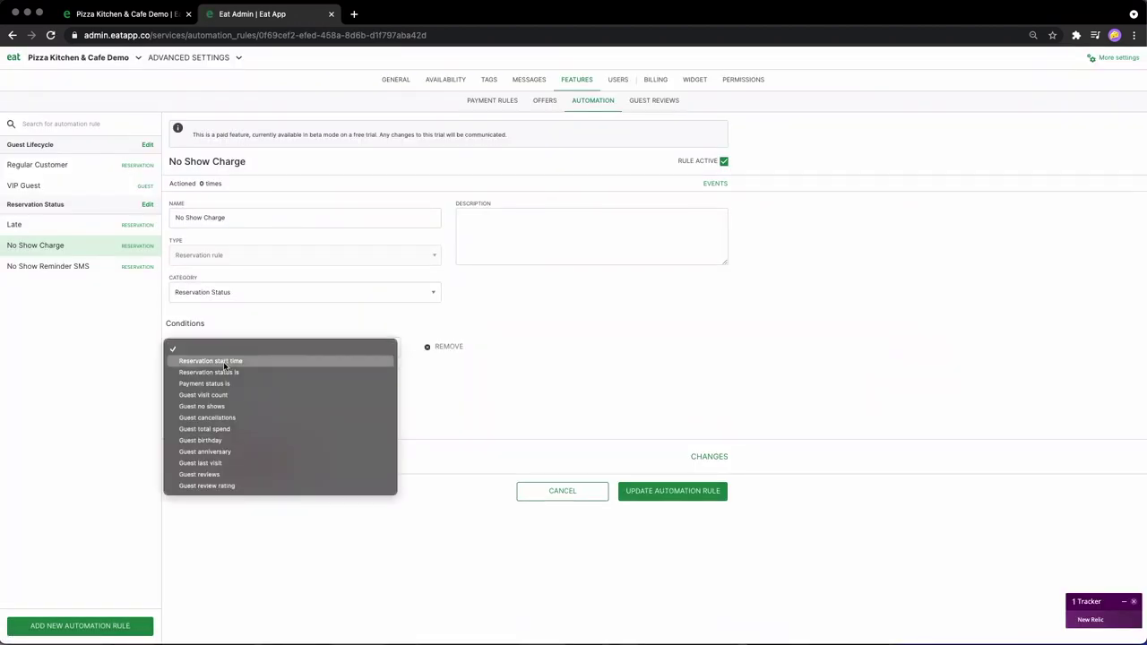
click(269, 361)
click(473, 348)
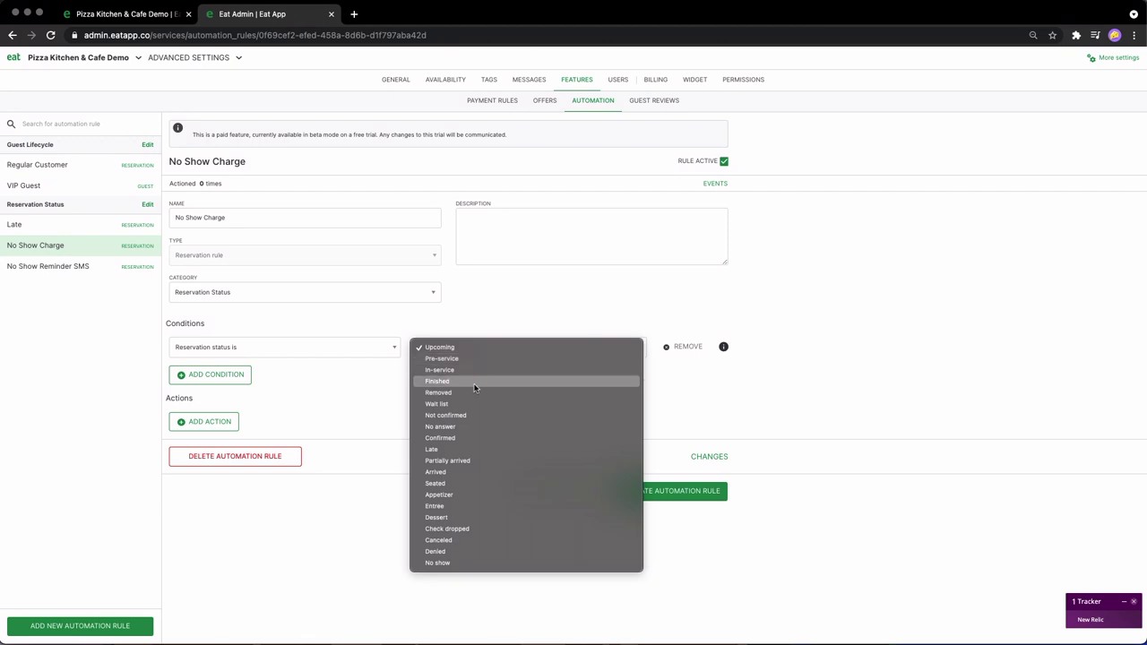
click(455, 562)
click(220, 422)
click(219, 422)
click(268, 515)
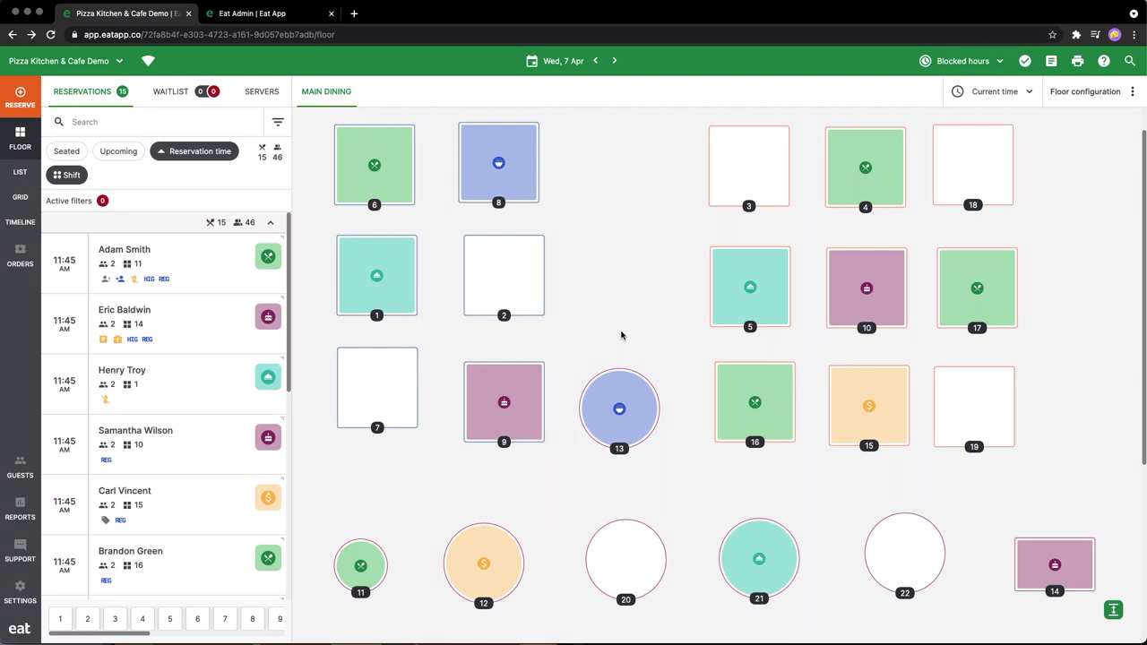
In Guests, give a guest's profile the High Value tag and save the changes.
click(27, 467)
click(285, 430)
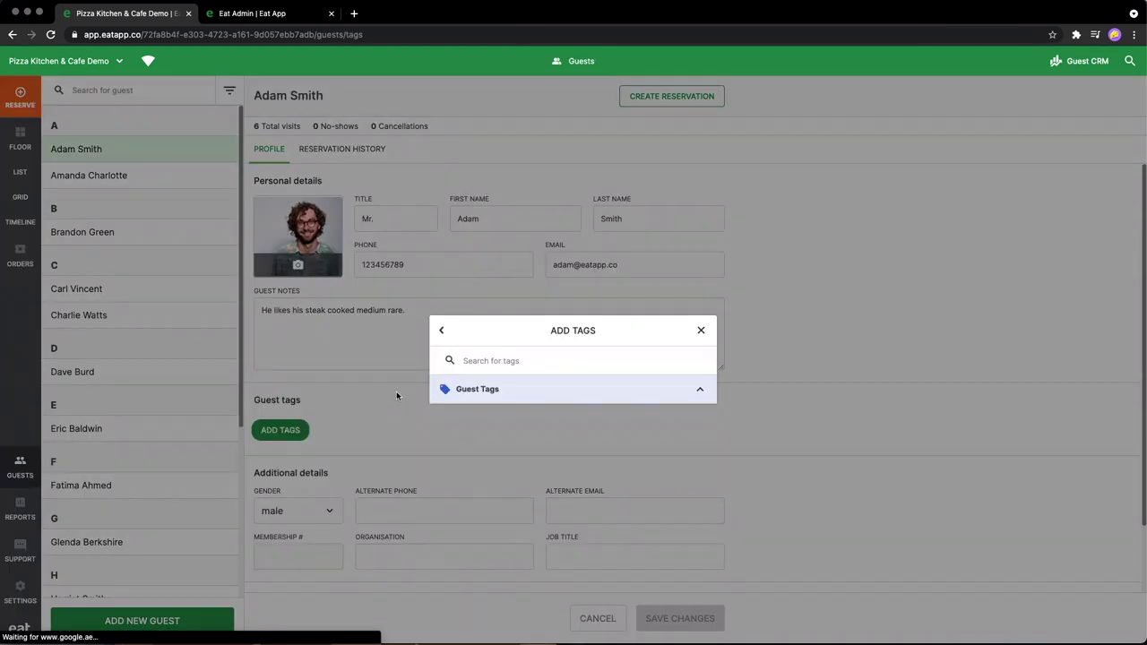
click(466, 389)
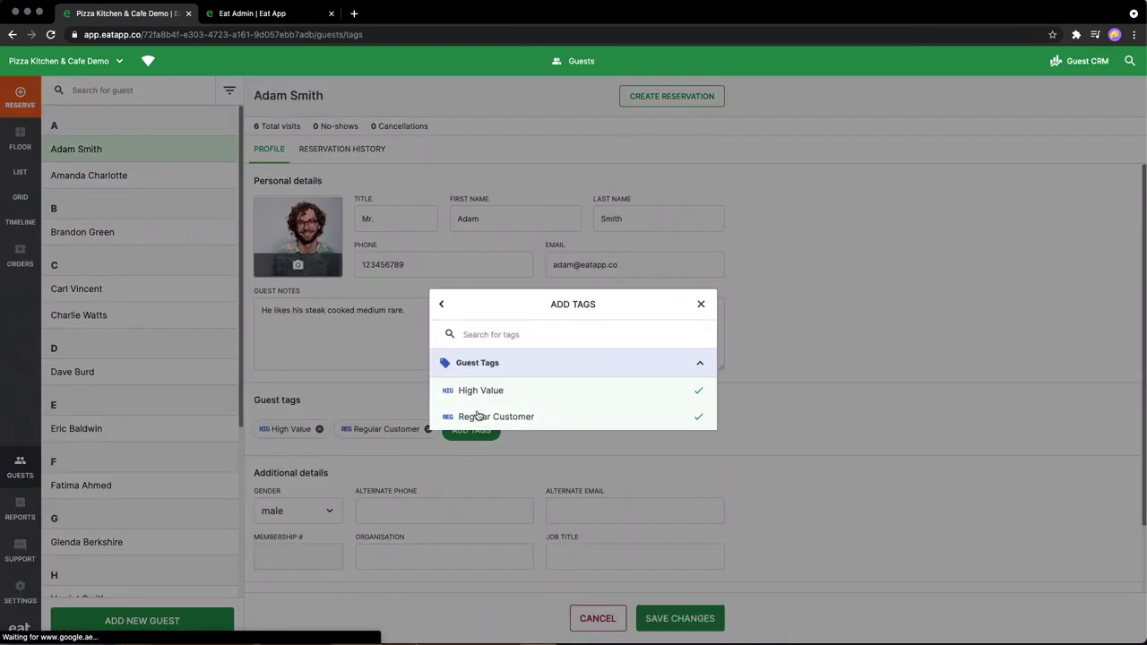
click(795, 443)
click(719, 615)
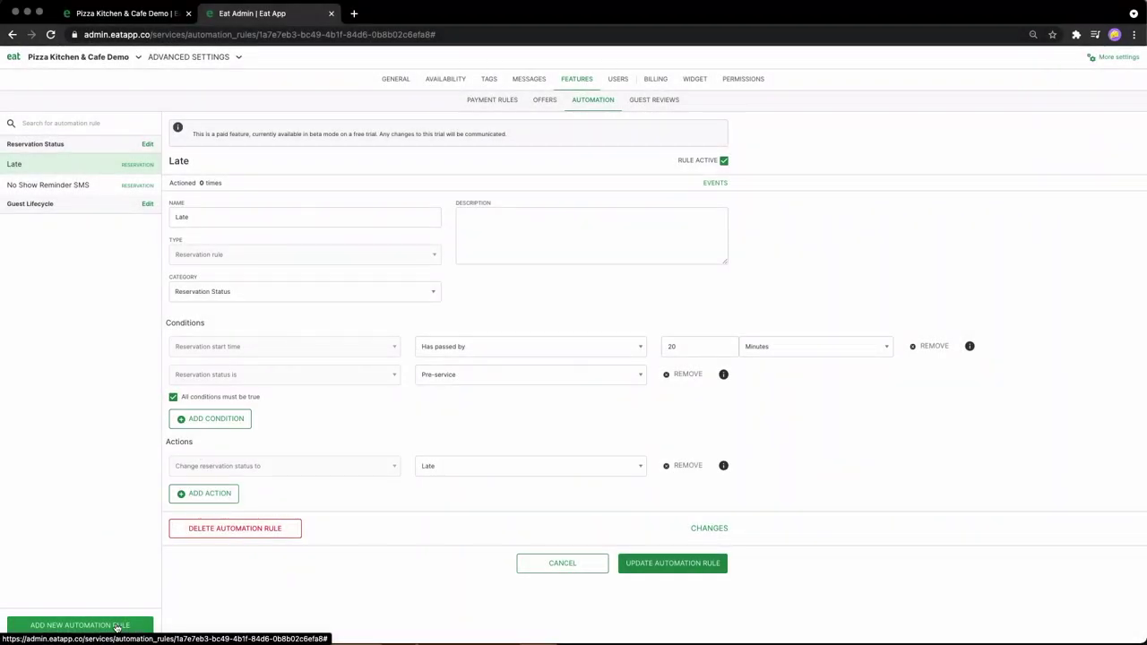
Create a Guest rule named 'Regular customer' in the Guest Lifecycle category.
click(80, 625)
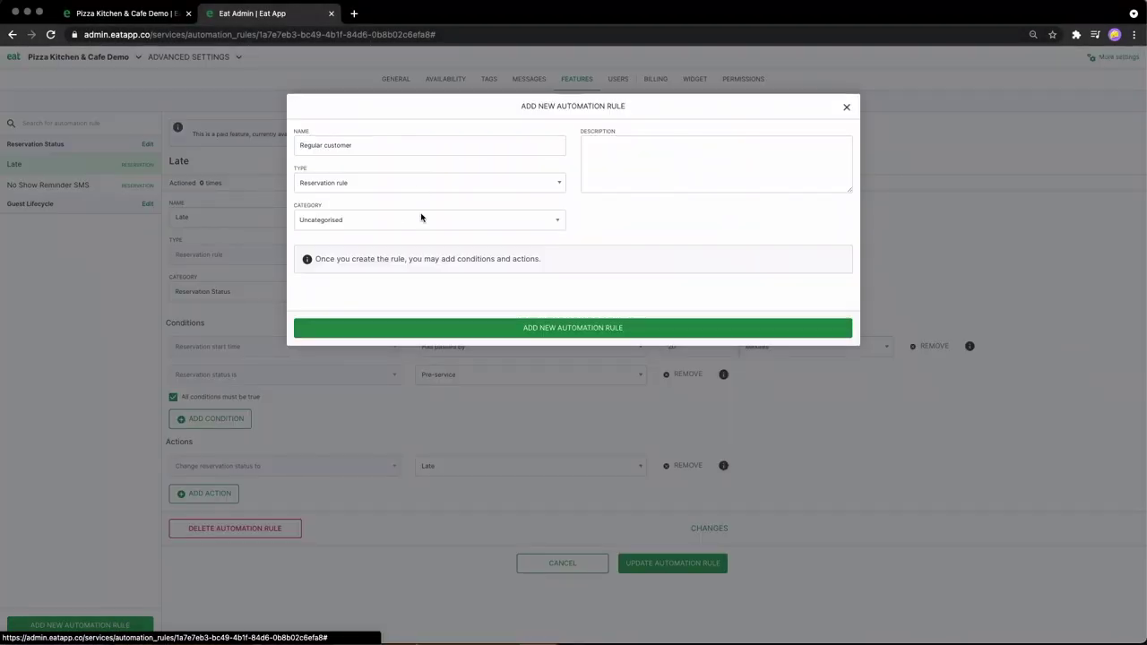
click(414, 183)
click(412, 192)
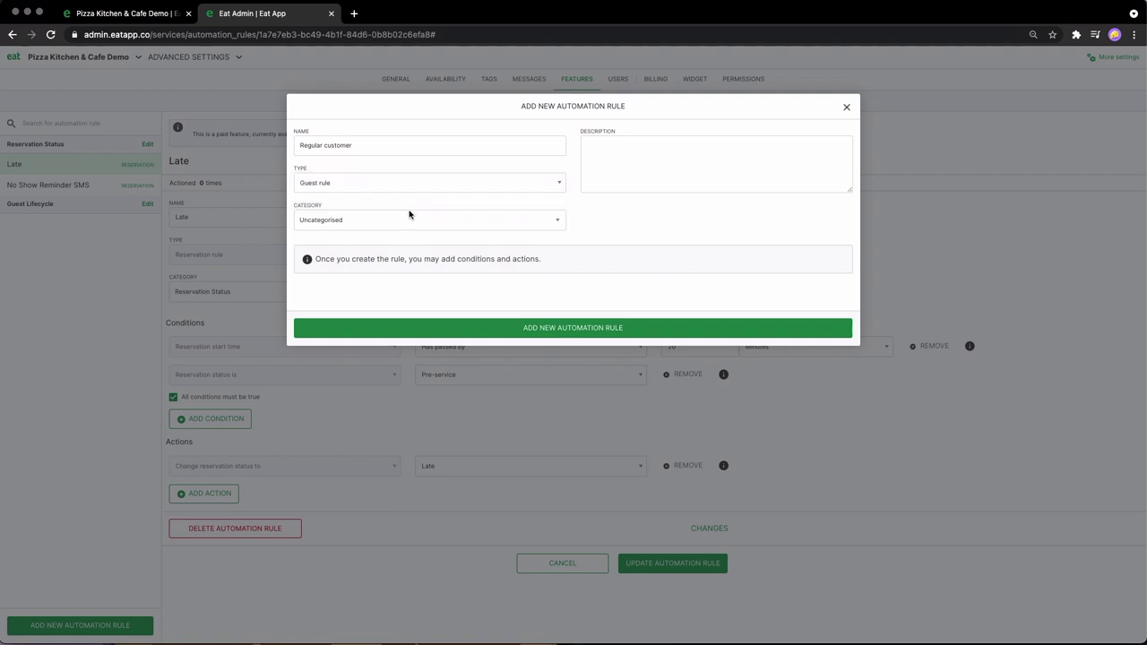
click(410, 218)
click(420, 328)
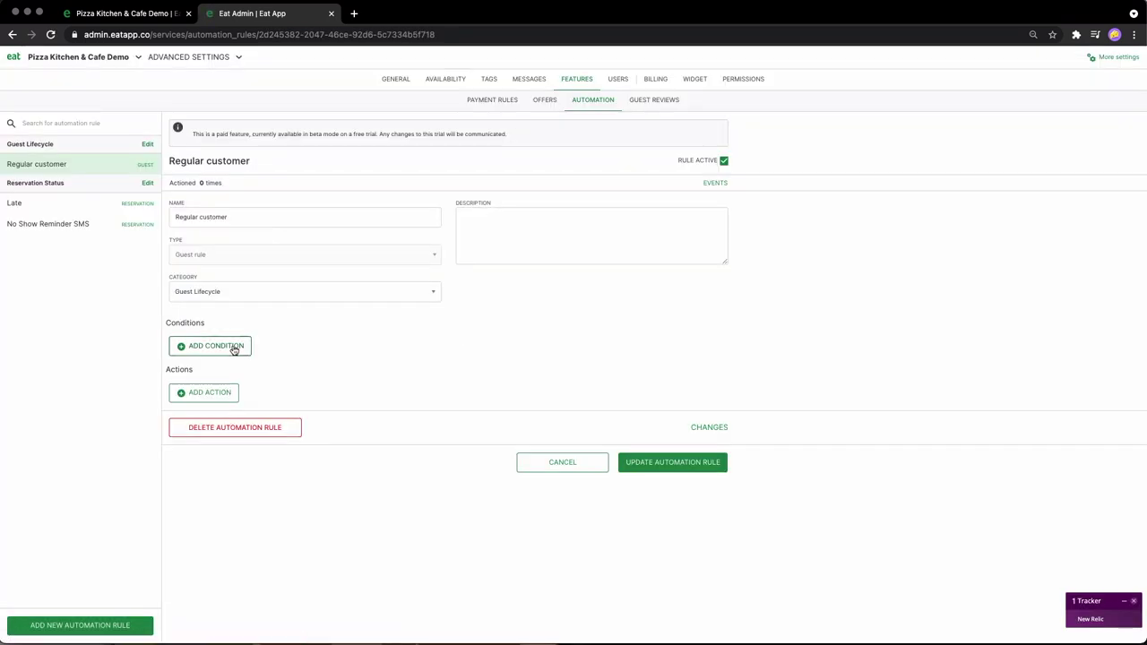
Set the condition to guest visit count is more than 5.
click(235, 350)
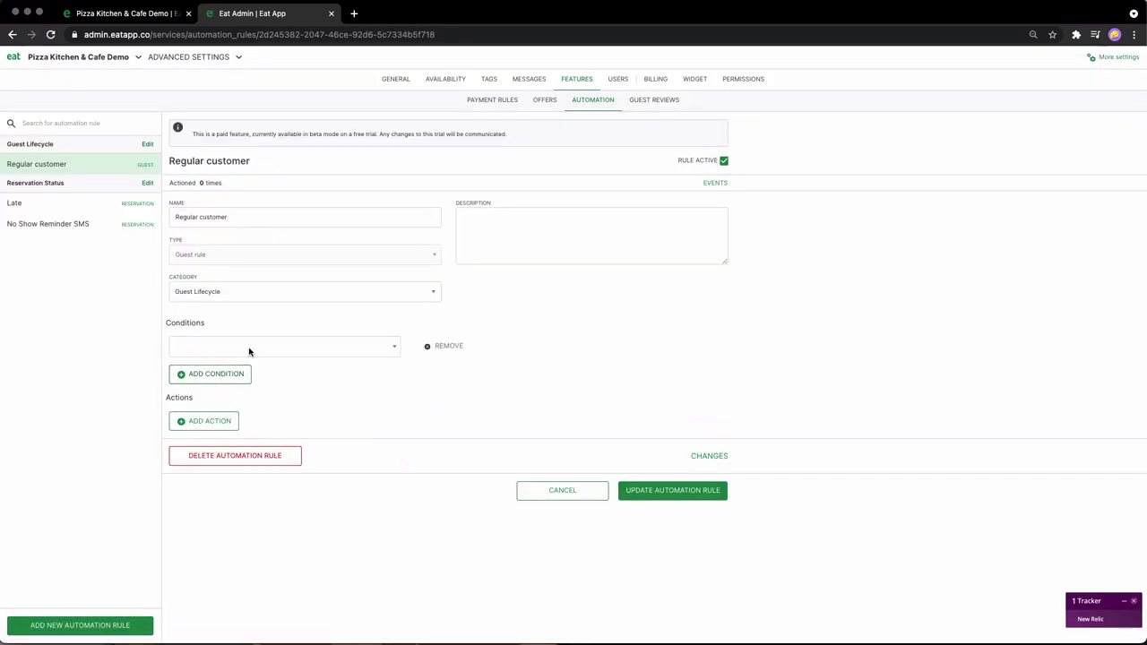
click(248, 351)
key(Escape)
click(445, 355)
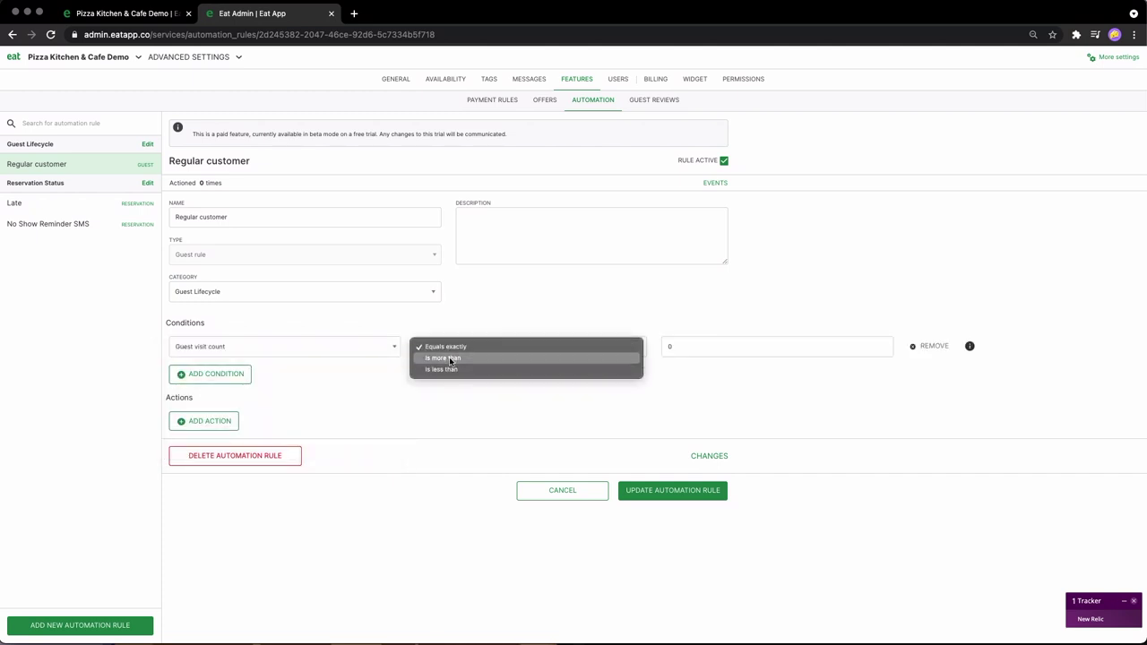
click(437, 358)
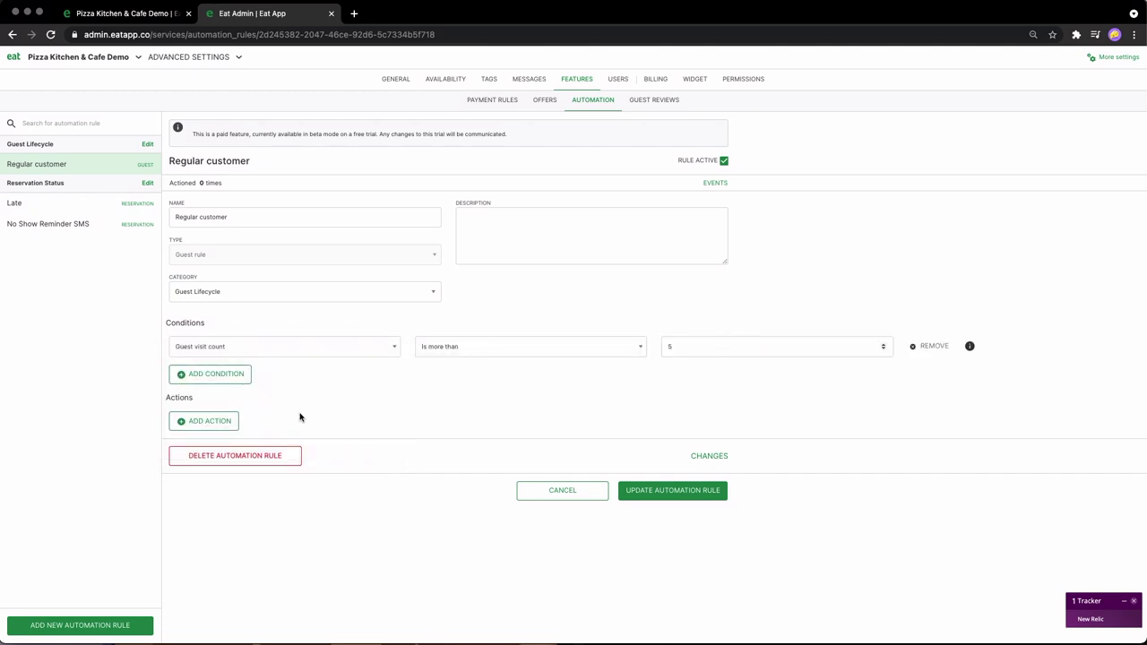
Add an Add guest tag action using the High Value tag.
click(235, 422)
click(233, 426)
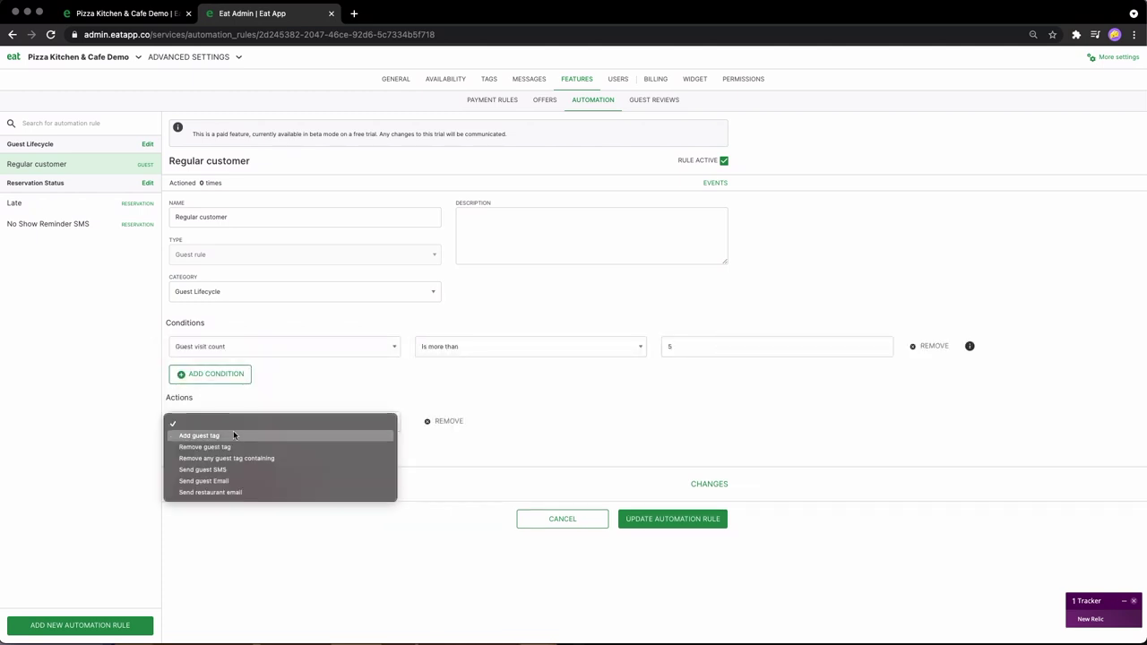
click(294, 433)
click(507, 427)
click(502, 428)
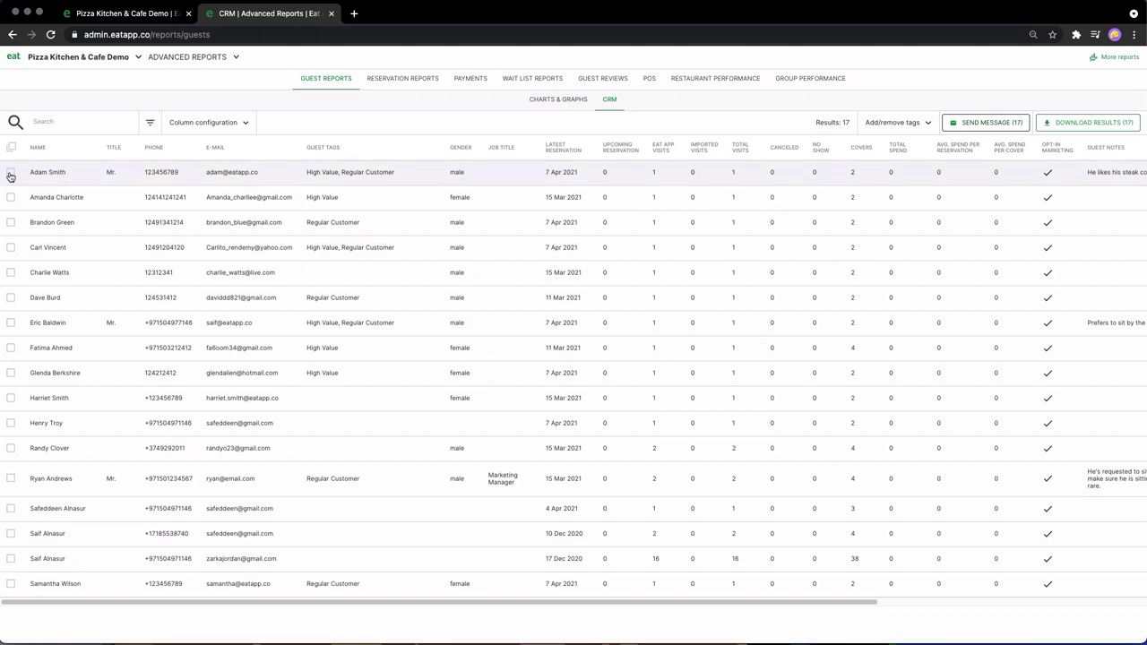
Message the ticked CRM guests with subject 'Happy Birthday' and preview the message.
click(11, 172)
click(10, 197)
click(11, 222)
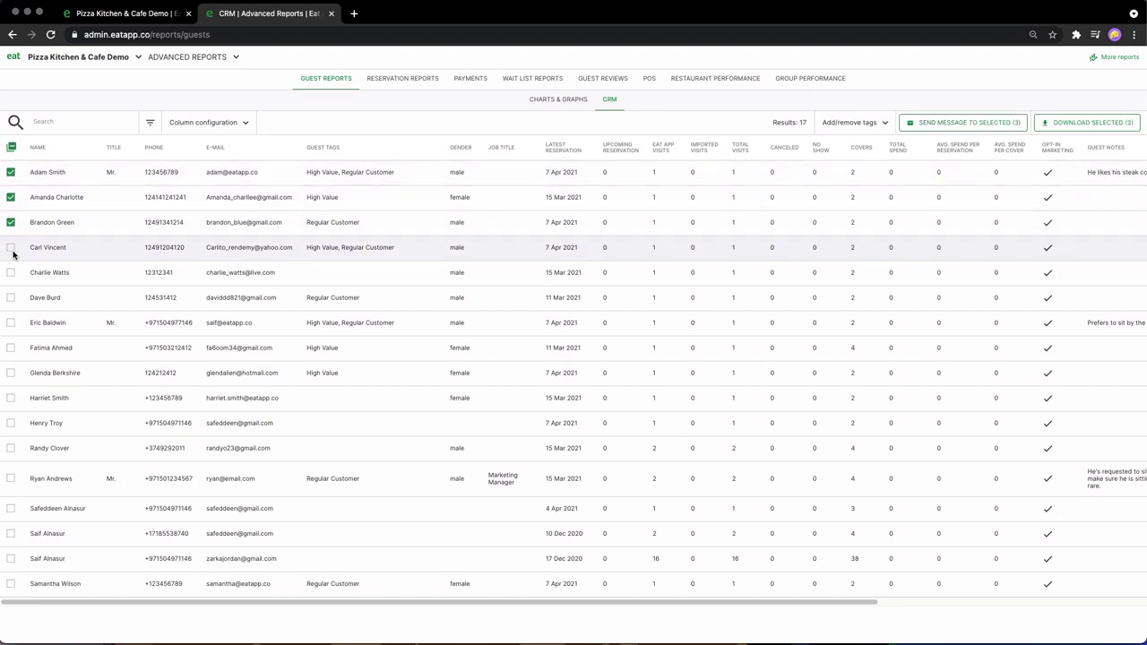
click(964, 122)
click(532, 179)
text(H)
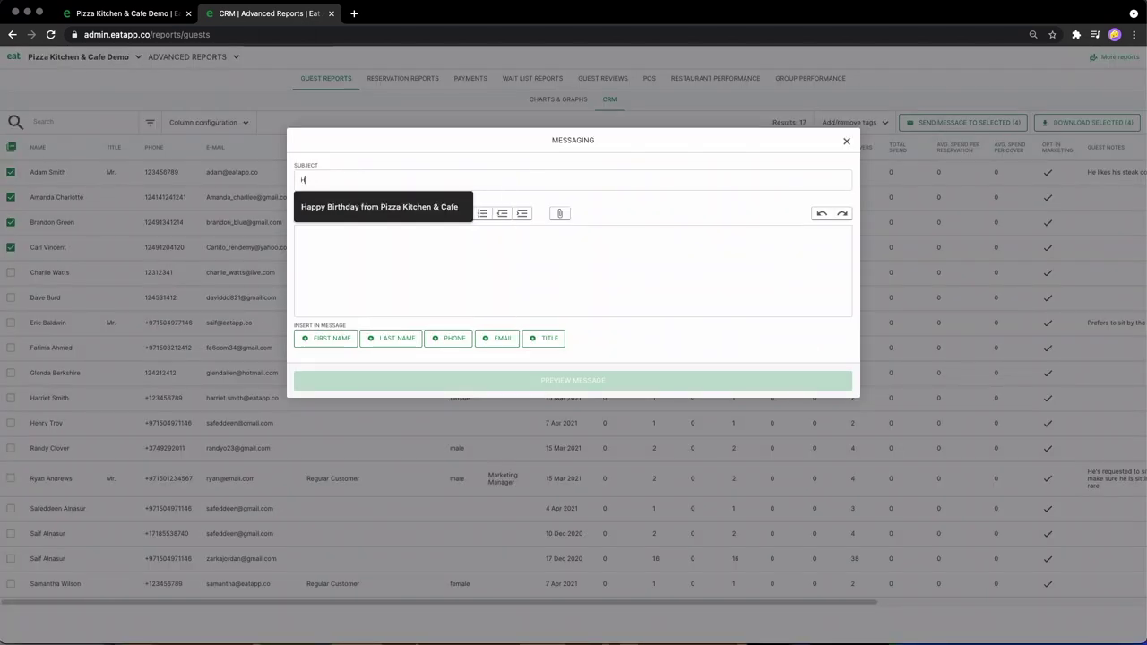
text(appy Birtthday)
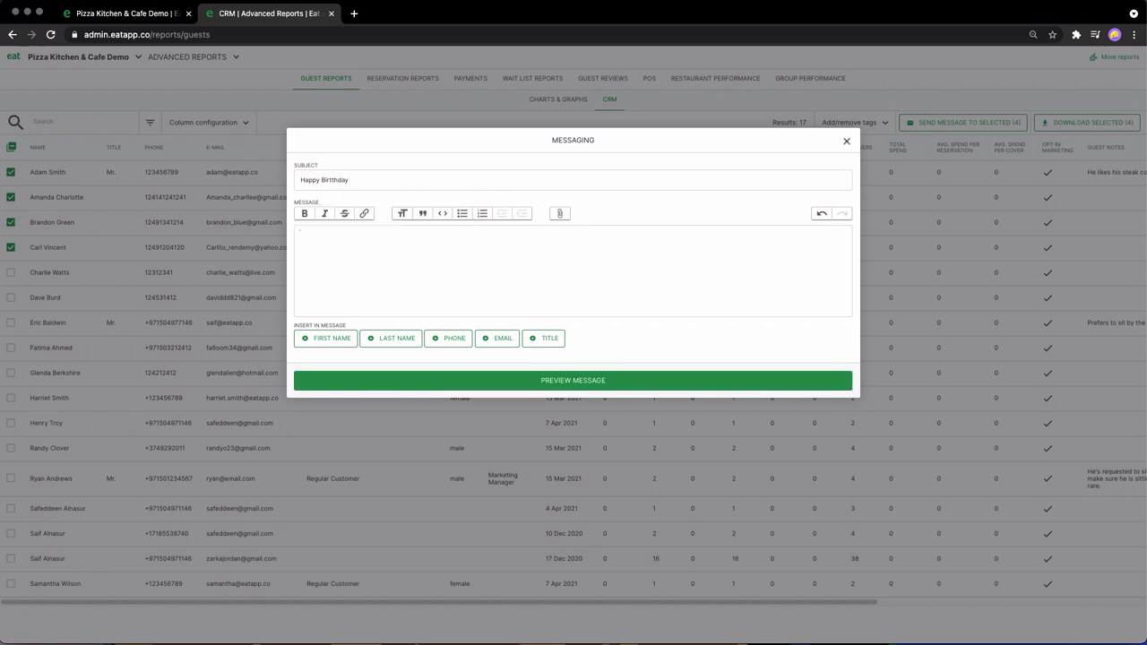
text(Happy birthday to you)
click(605, 380)
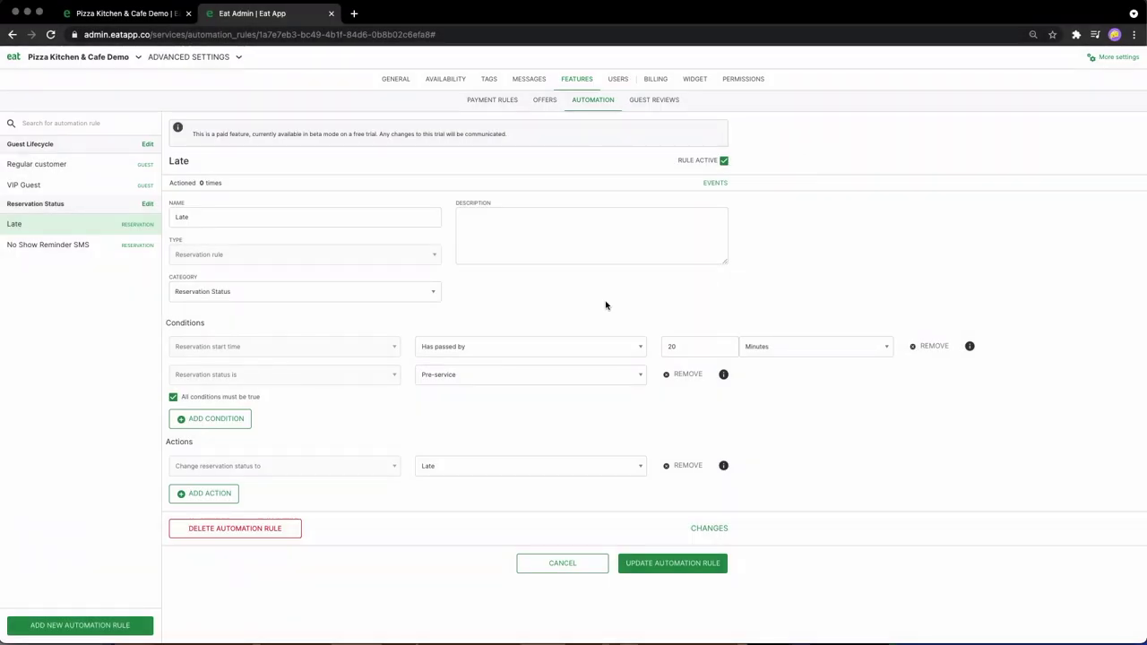
Create a Guest rule named 'Birthday Message' in the Guest Lifecycle category.
click(90, 625)
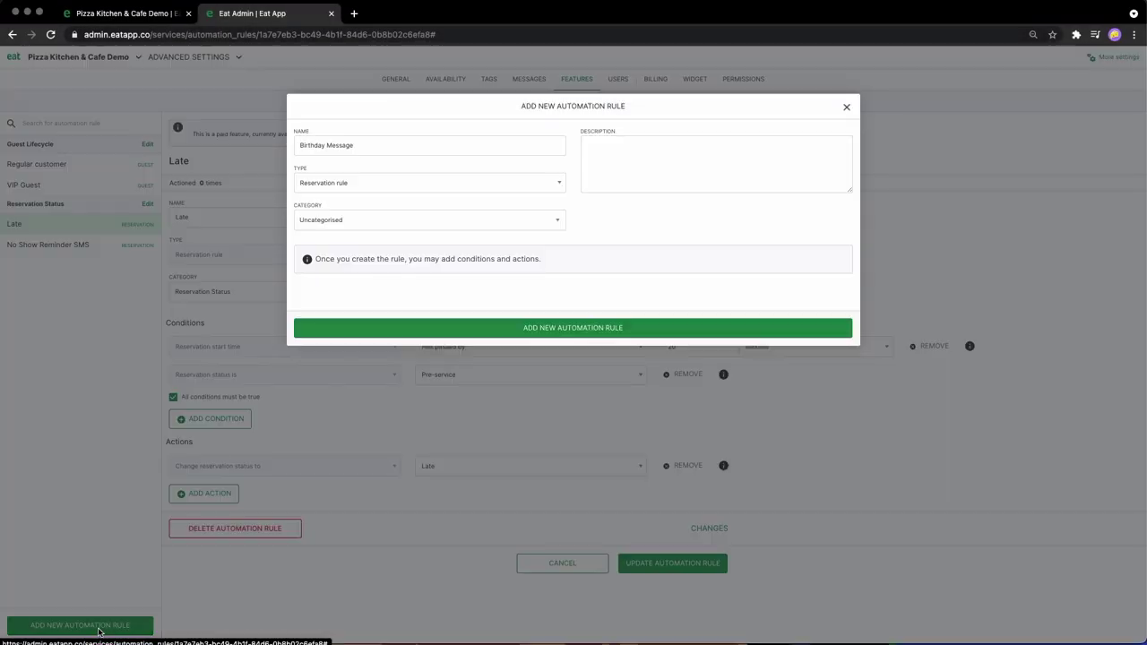
click(440, 180)
click(431, 194)
click(363, 258)
click(441, 334)
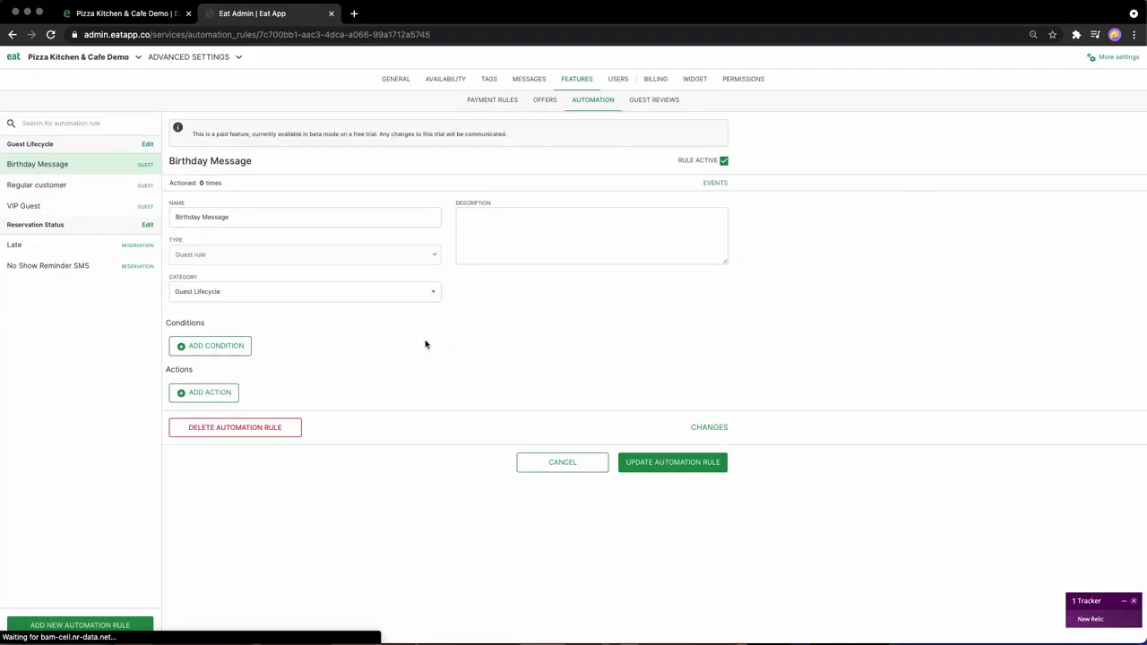
Trigger it 7 days before the guest's birthday with a Send guest SMS action, and save.
click(224, 346)
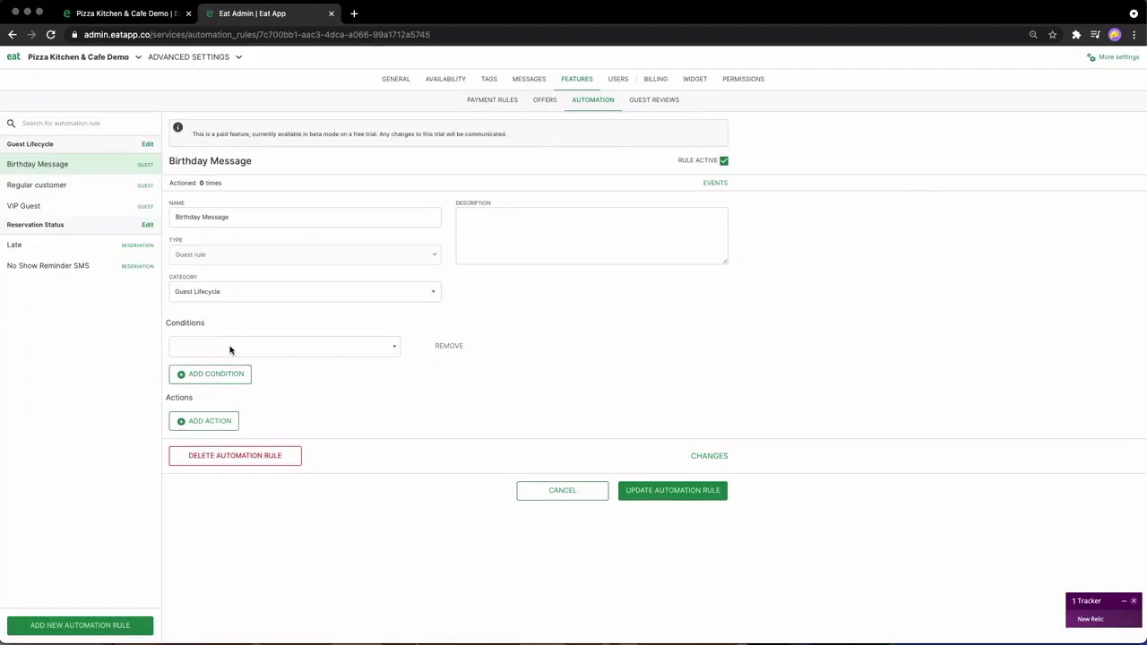
click(231, 348)
click(227, 418)
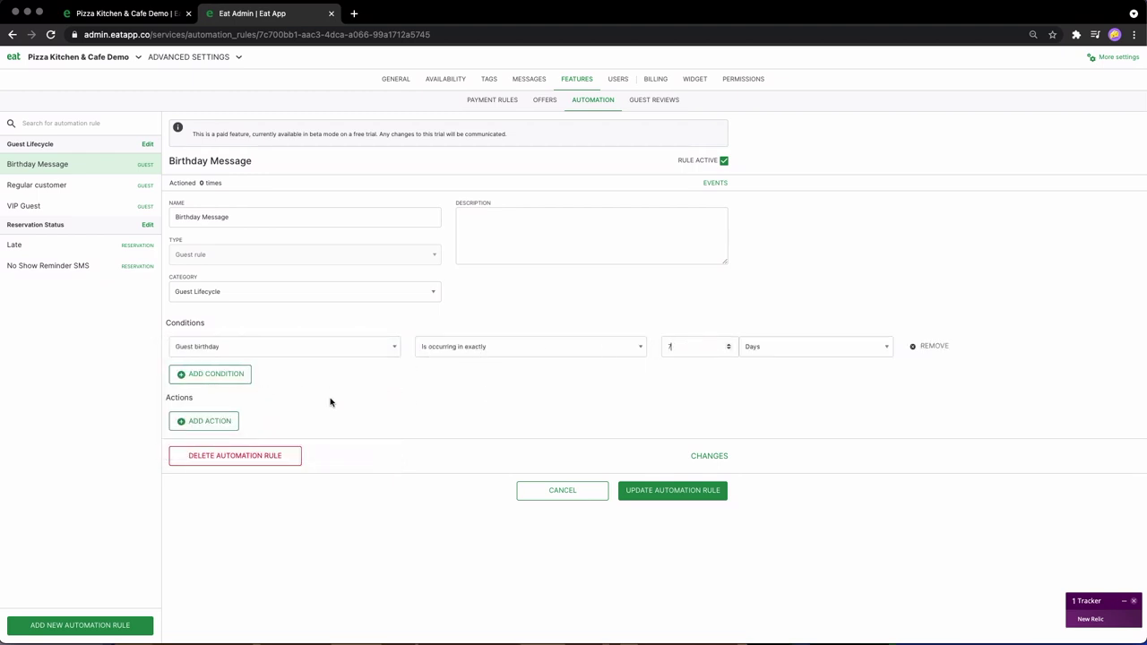
click(205, 420)
click(202, 423)
click(222, 472)
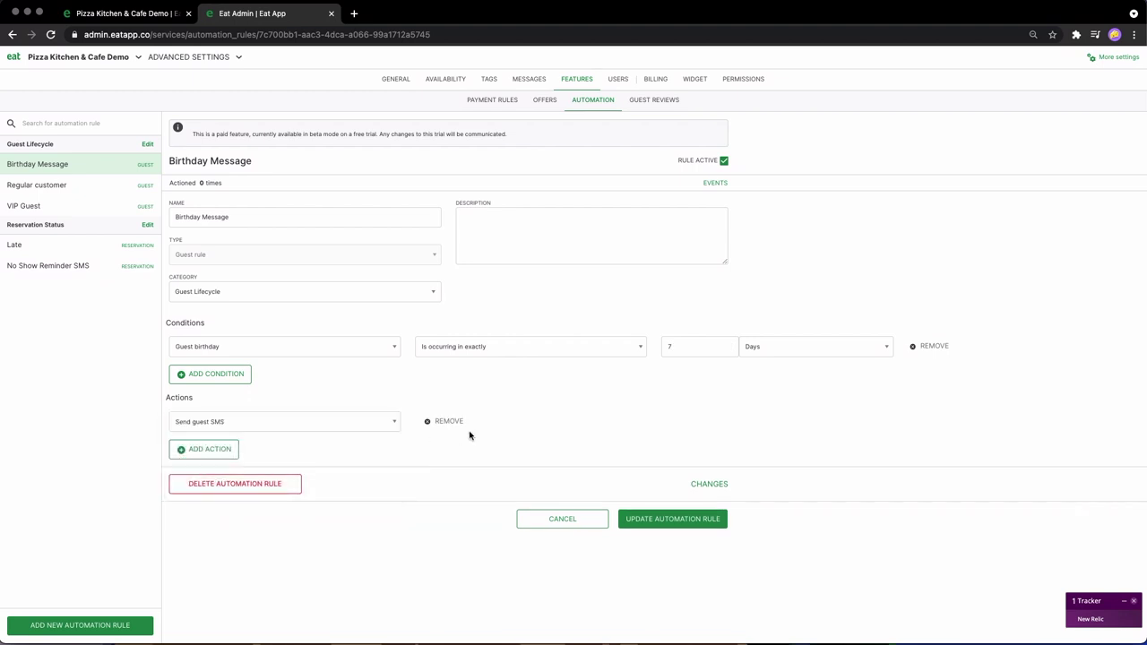
click(673, 522)
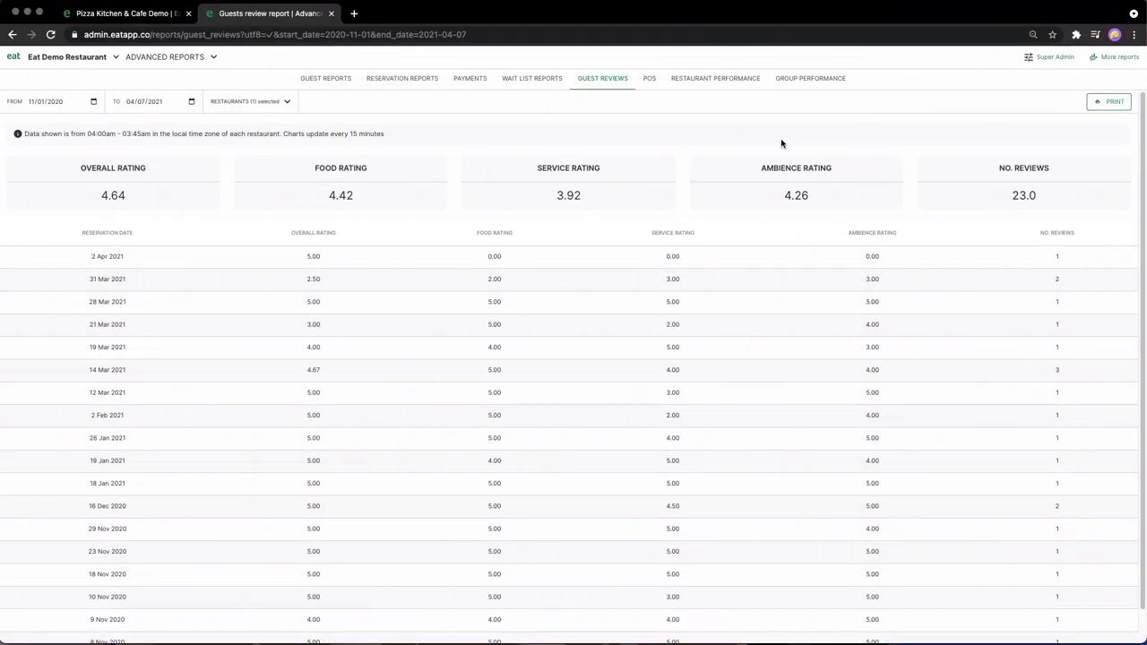
Scroll through the CRM guest report to review its rows and columns.
scroll(604, 295, down, 2)
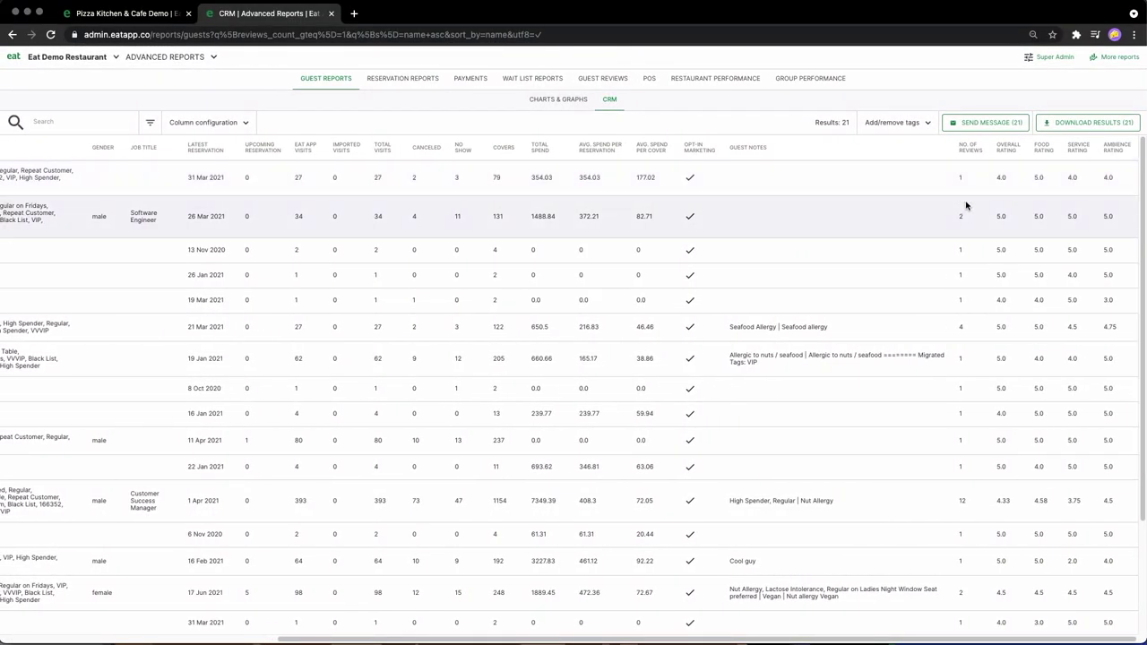
scroll(985, 251, down, 5)
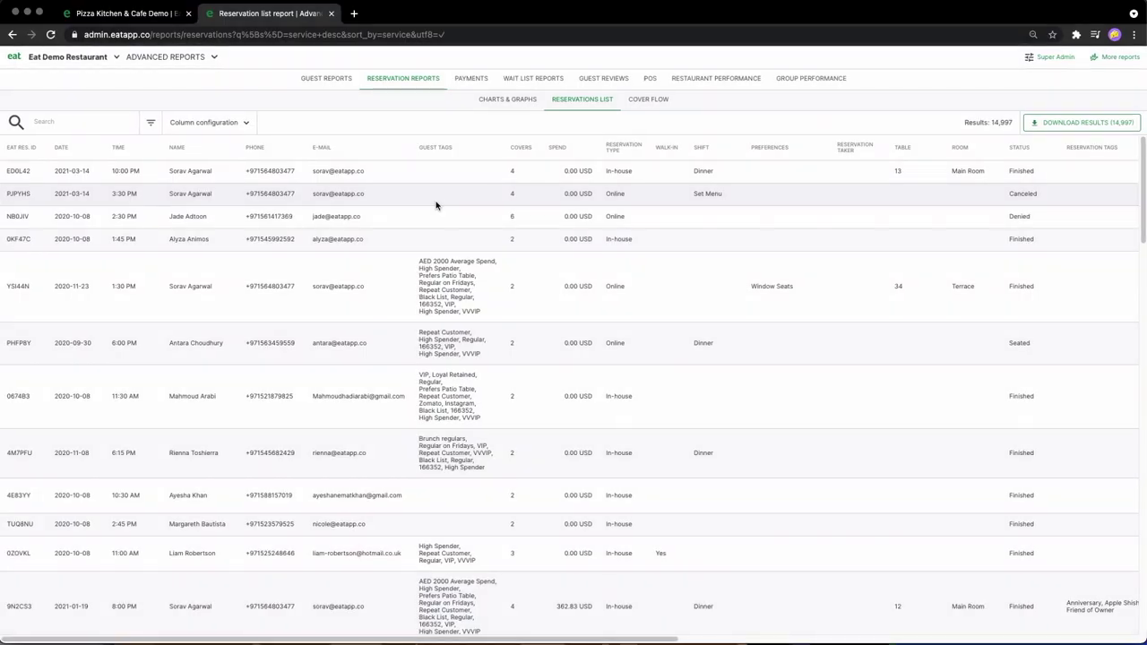
scroll(436, 205, right, 1)
scroll(454, 191, right, 10)
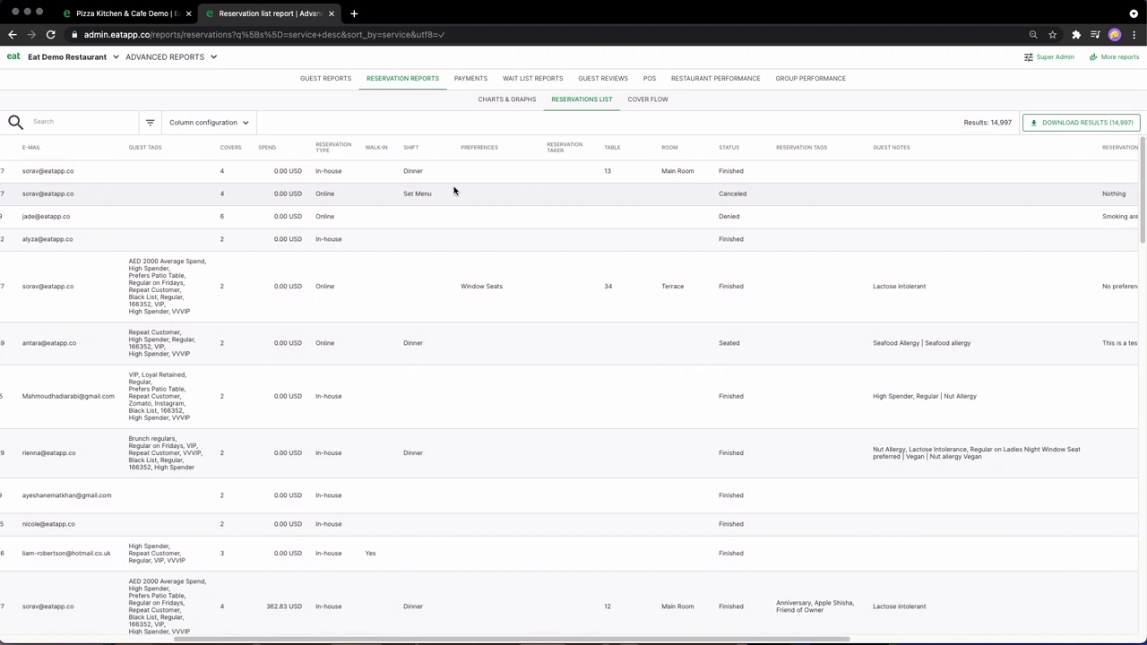
scroll(455, 191, right, 5)
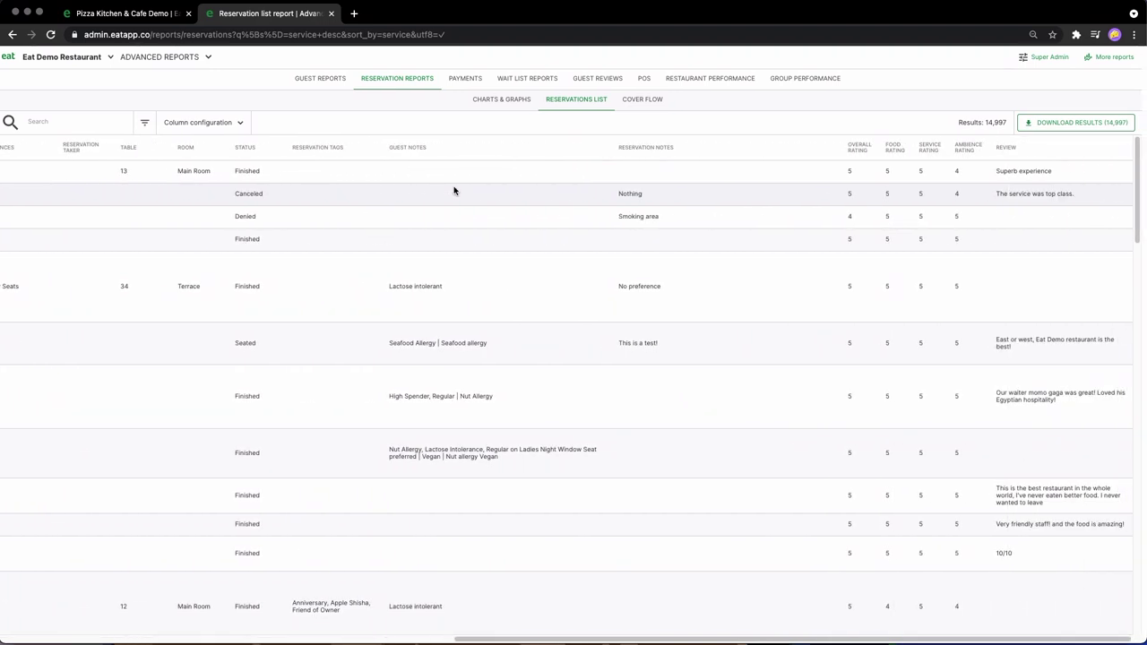
scroll(1034, 305, down, 1)
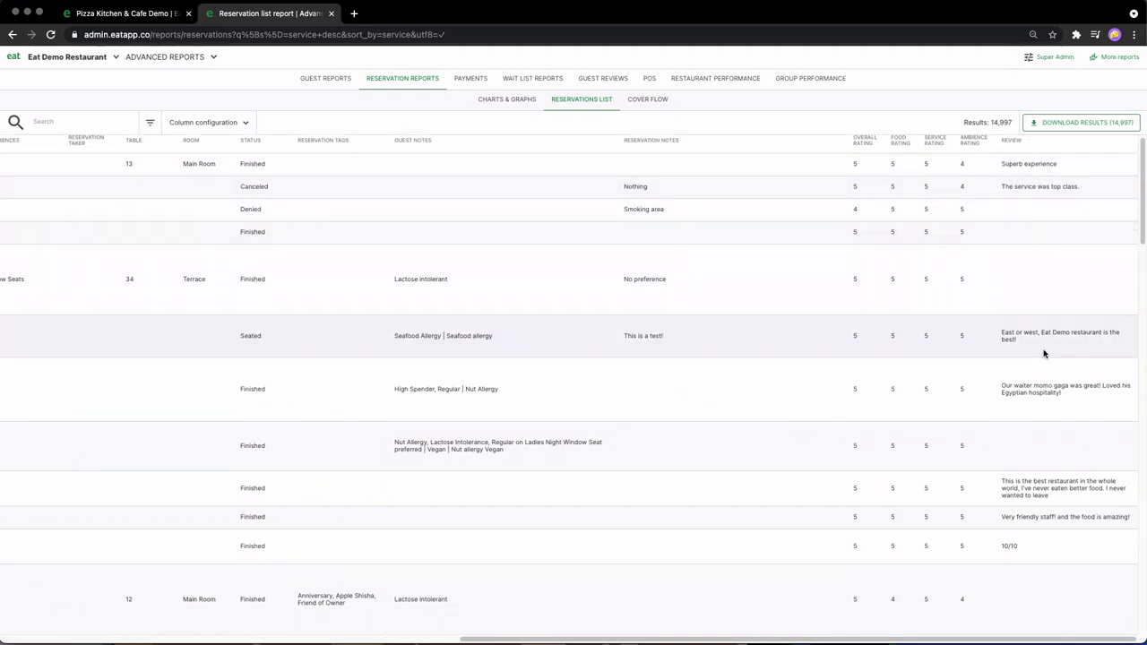
scroll(1026, 360, down, 1)
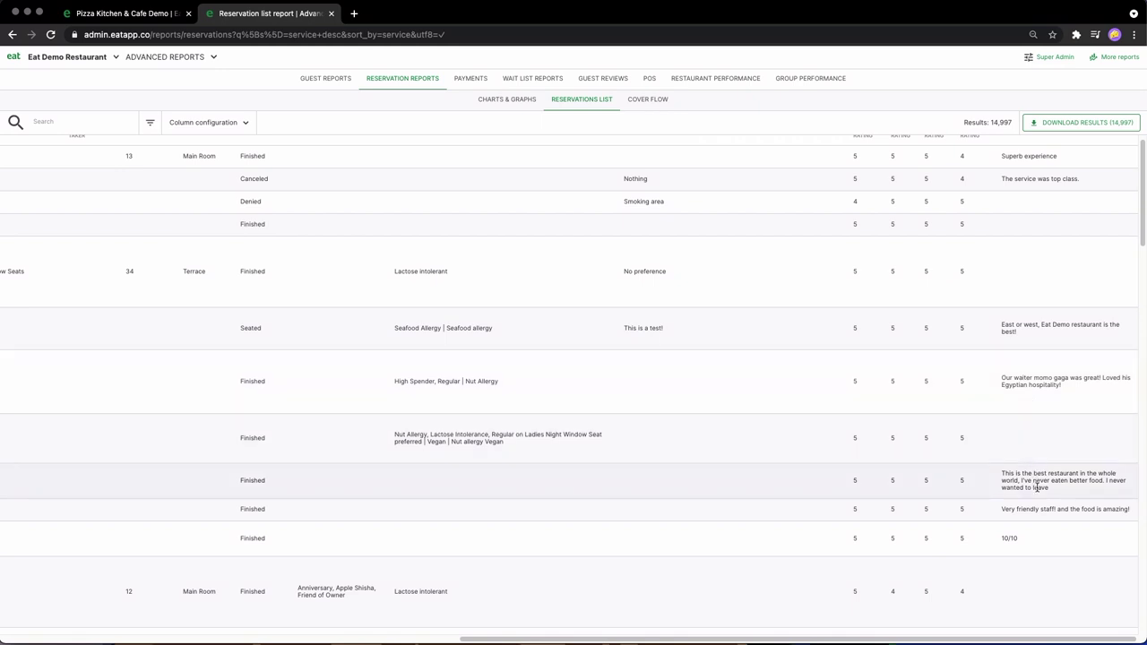
scroll(1042, 512, up, 2)
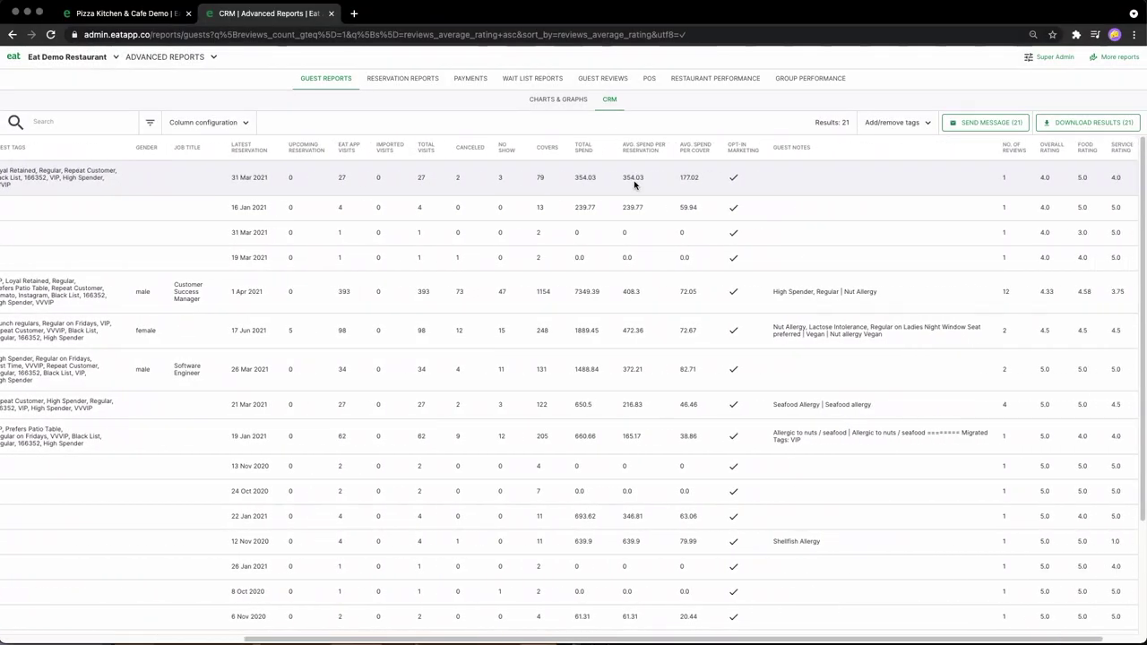
scroll(634, 184, left, 5)
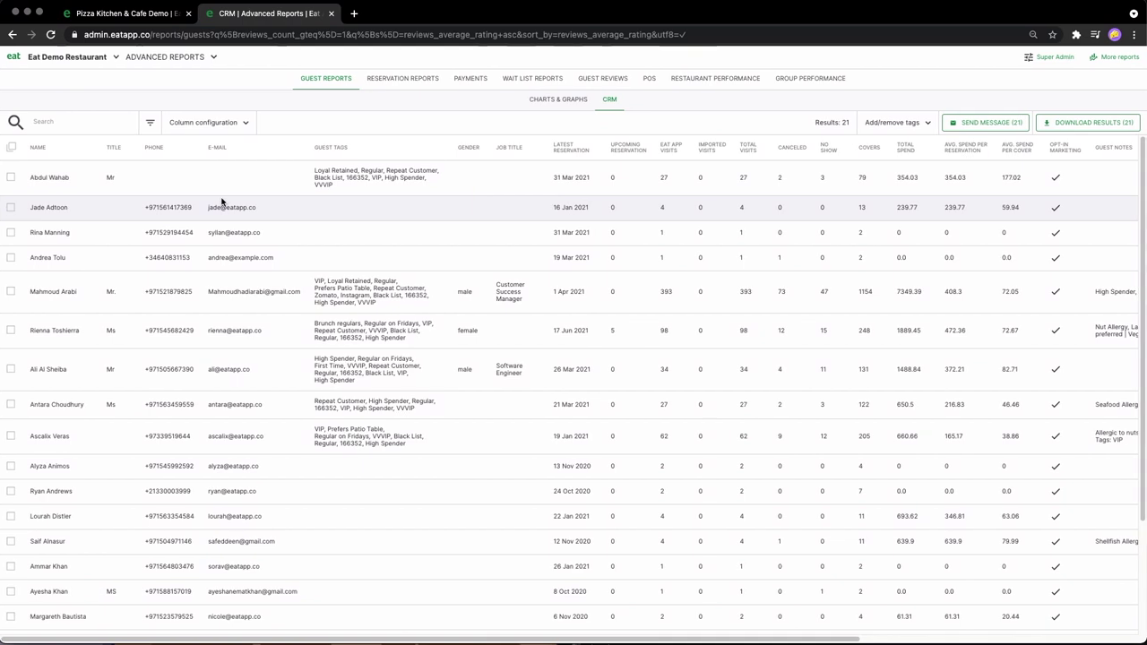
Message the first guest with the text 'Thank you for your review!'.
click(11, 177)
click(973, 122)
click(615, 256)
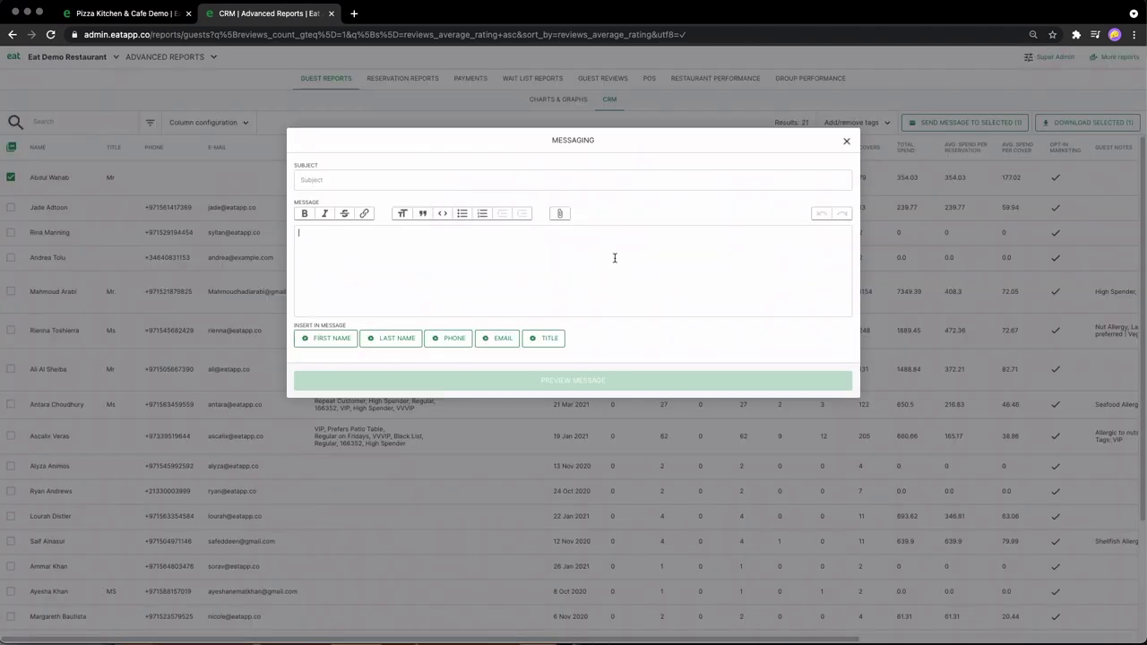
text(Thank you for your review!)
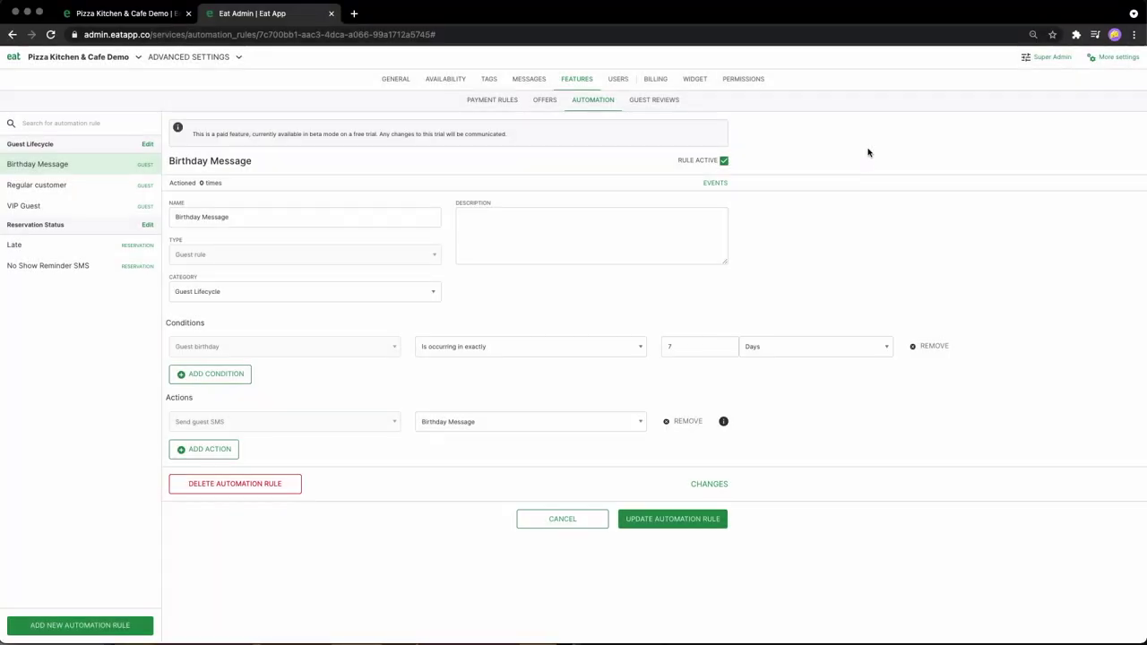
Create a Guest rule named 'Review > 4 Message' in the Guest Lifecycle category.
click(100, 634)
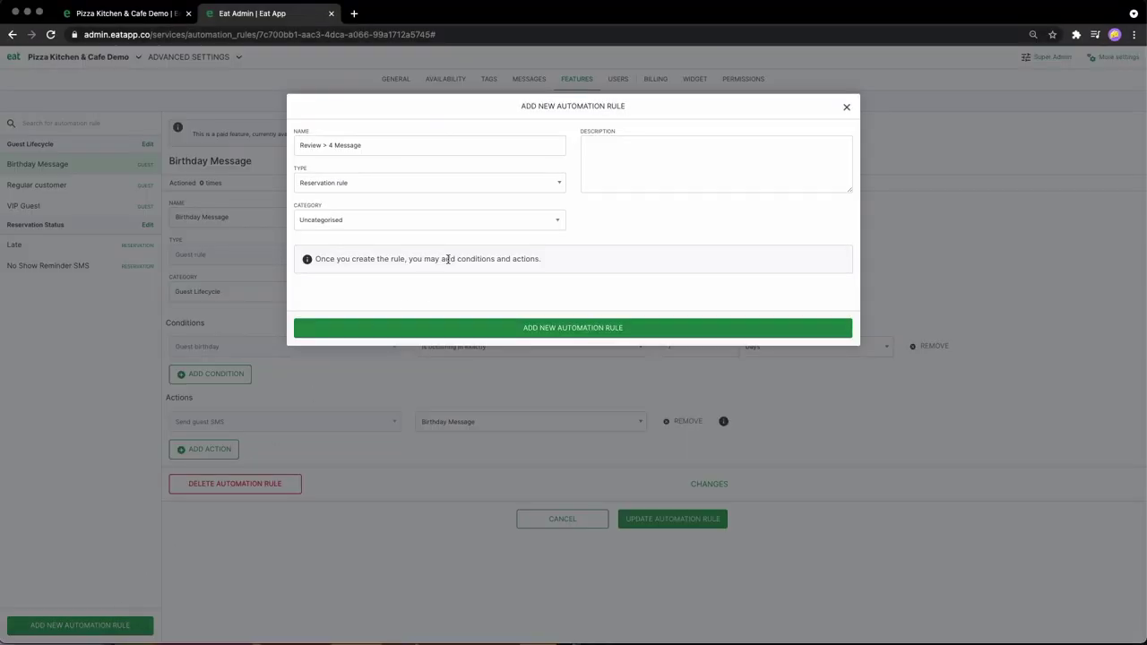
click(526, 190)
click(525, 193)
click(509, 221)
click(427, 259)
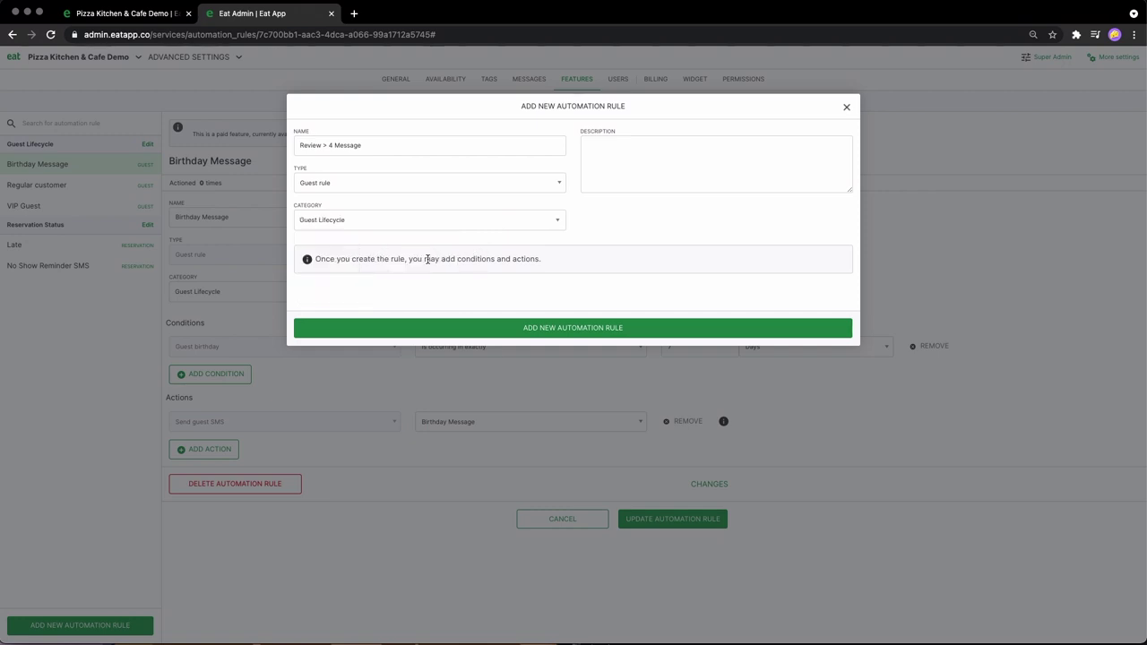
click(457, 327)
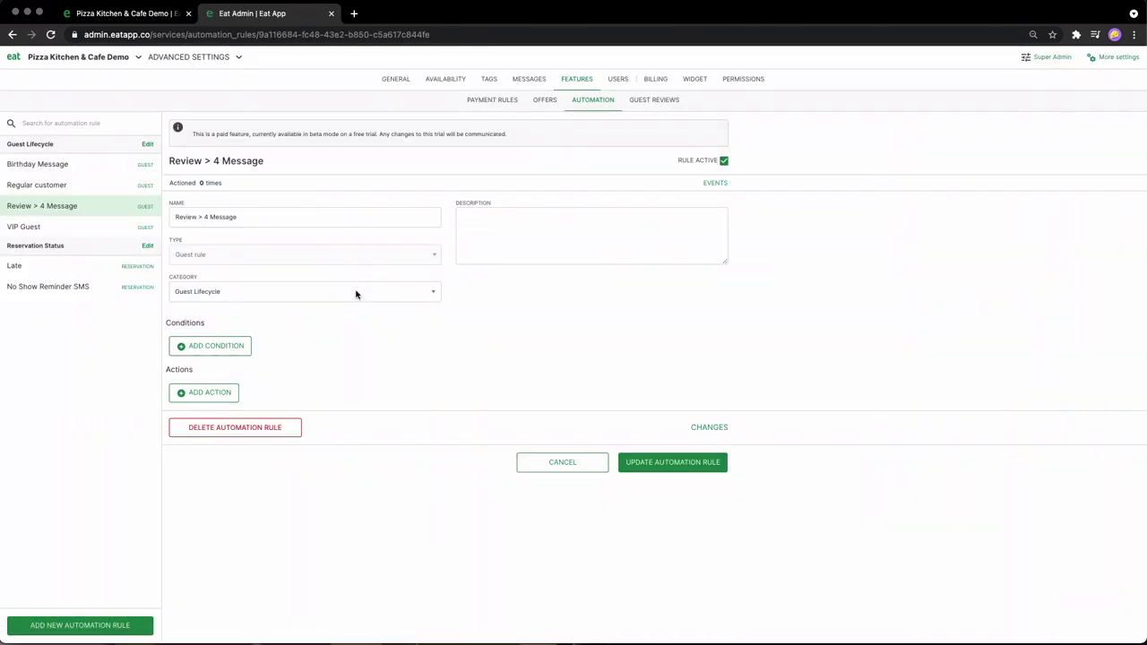
When guest review rating reaches 4, send the 'Review > 4 Response' guest SMS; save the rule.
click(225, 341)
click(224, 344)
click(226, 451)
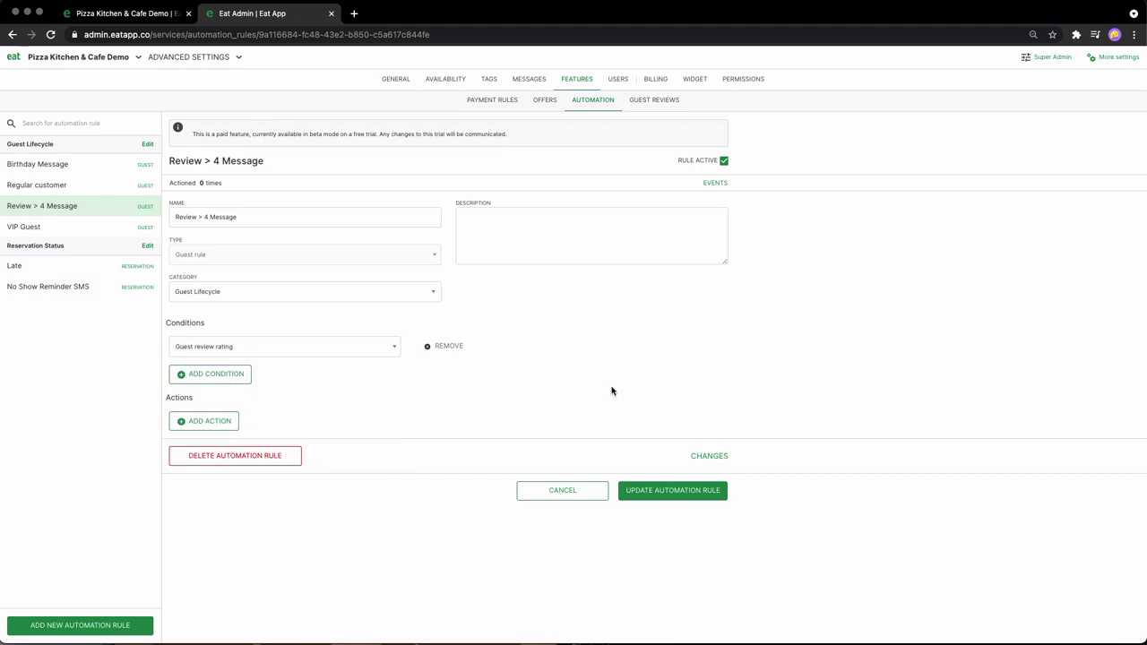
click(197, 422)
click(207, 431)
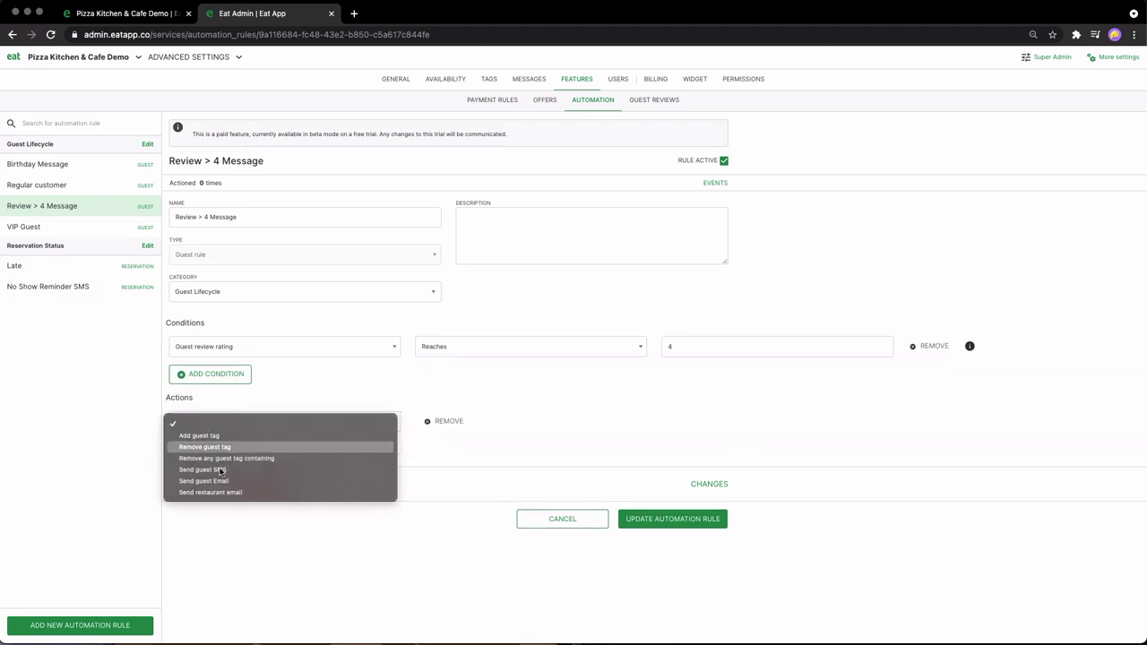
click(269, 481)
click(503, 434)
click(514, 444)
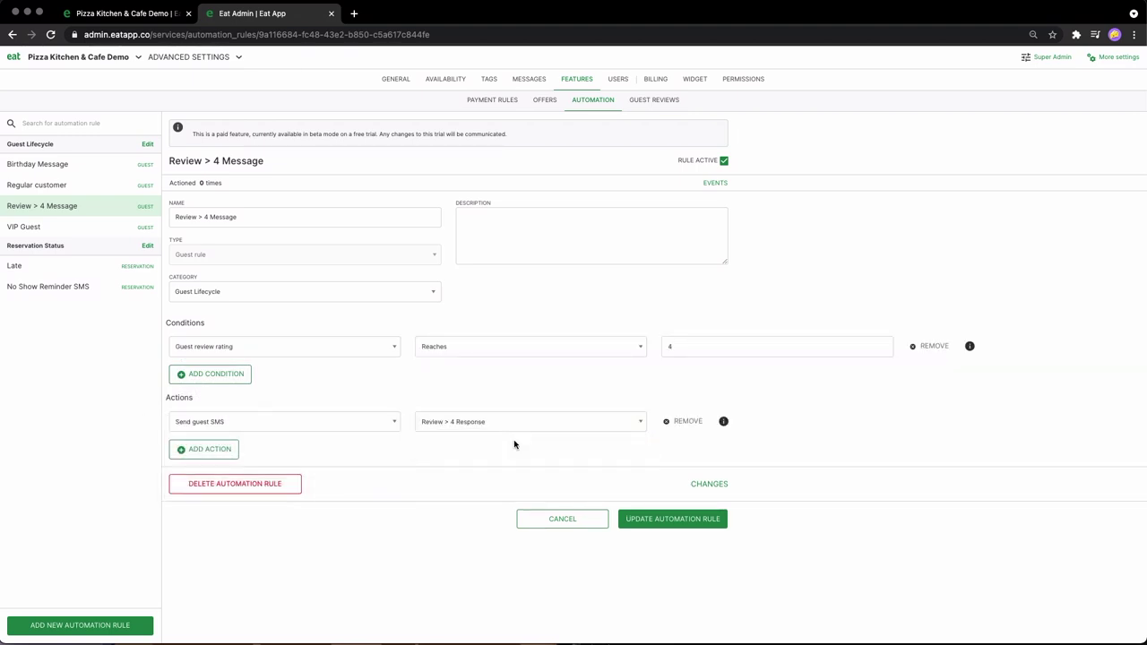
click(638, 521)
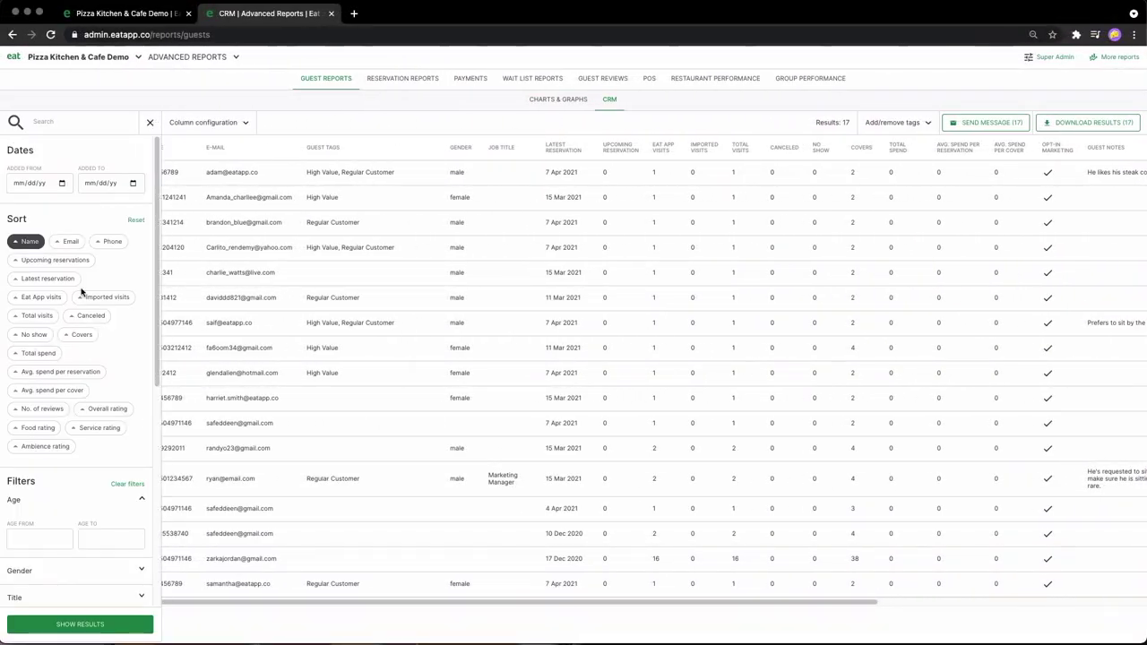
Filter guests who haven't visited since 03/29/2021.
scroll(100, 373, down, 3)
scroll(100, 373, down, 5)
click(107, 538)
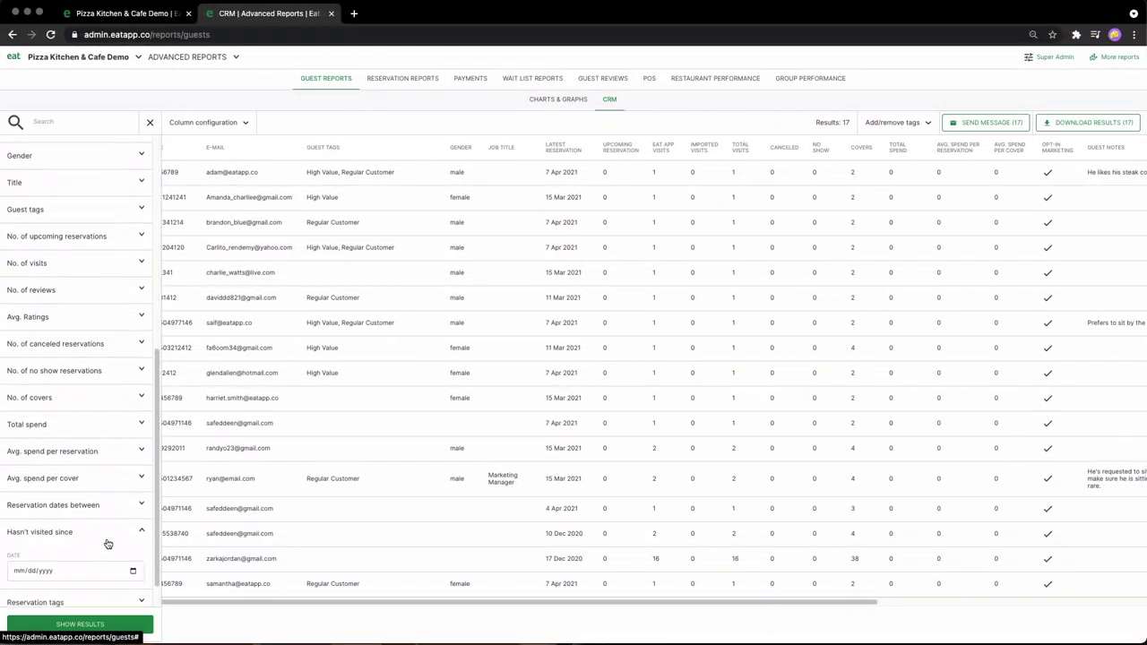
click(133, 539)
click(28, 593)
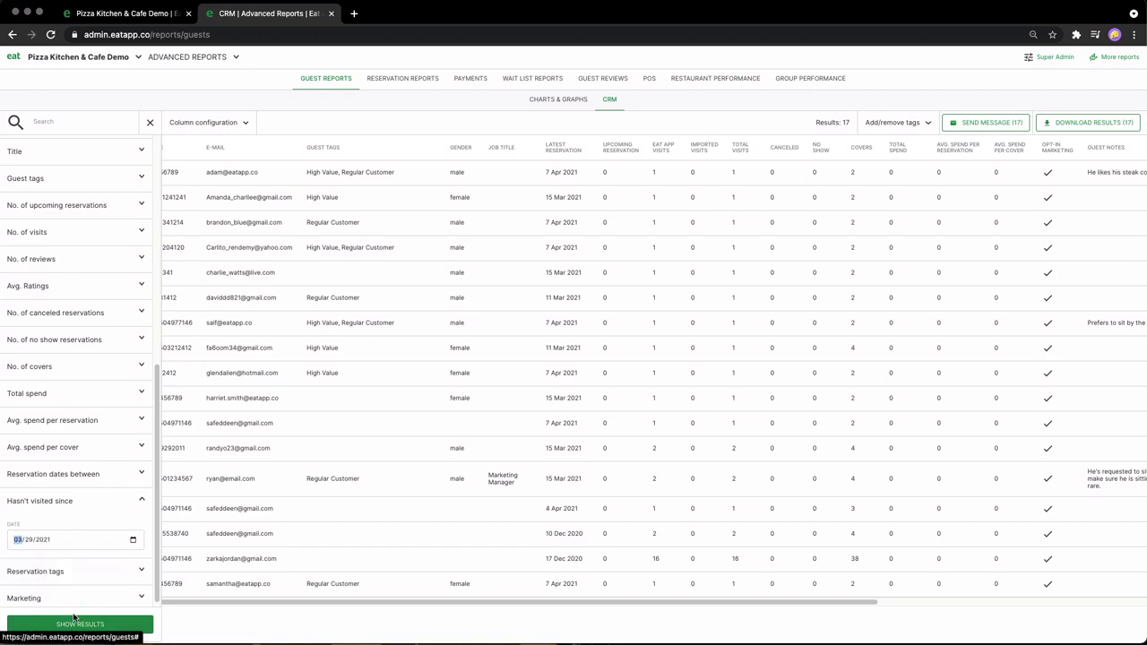
click(110, 622)
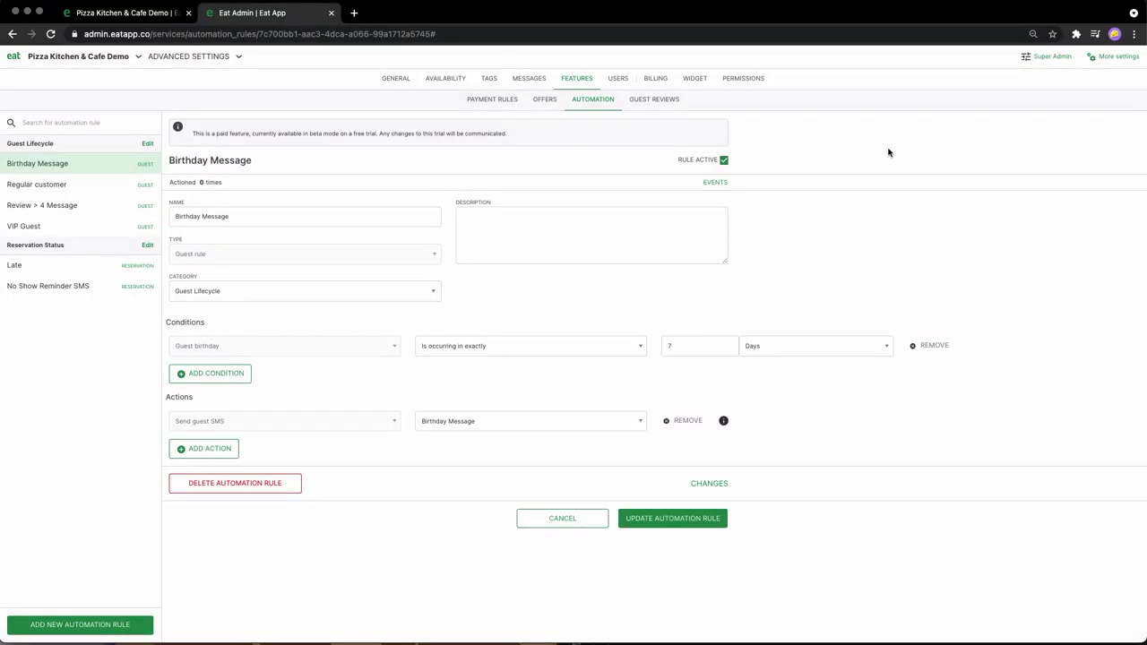
Create a Guest rule named 'Lost customer message' in the Guest Lifecycle category.
click(107, 625)
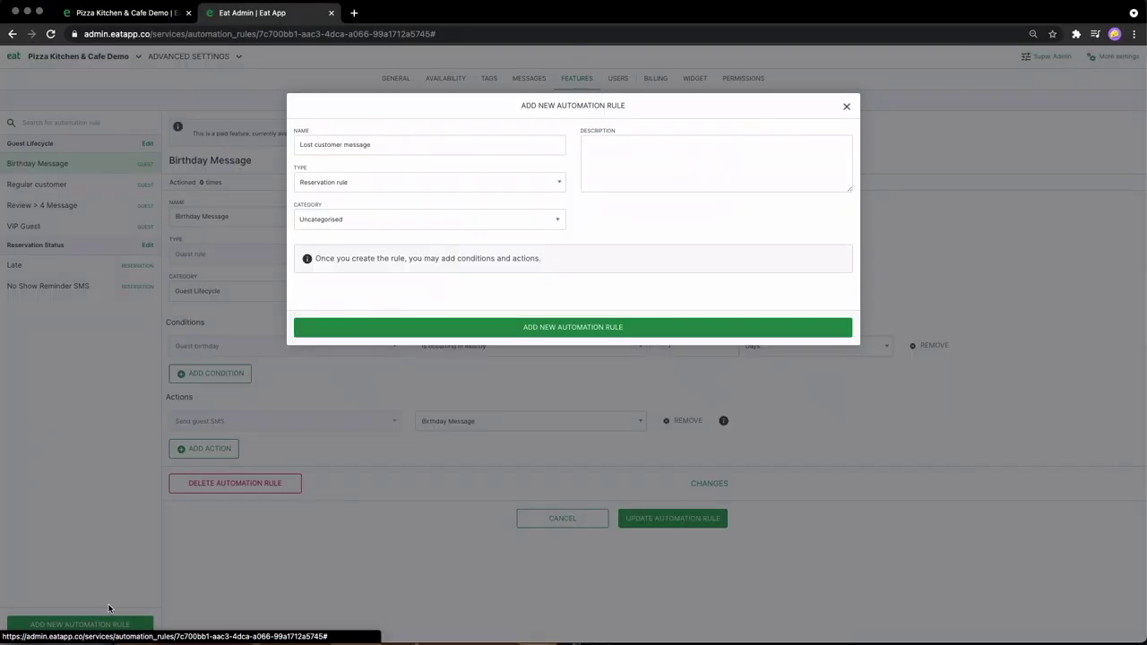
click(379, 191)
click(379, 194)
click(371, 221)
click(366, 262)
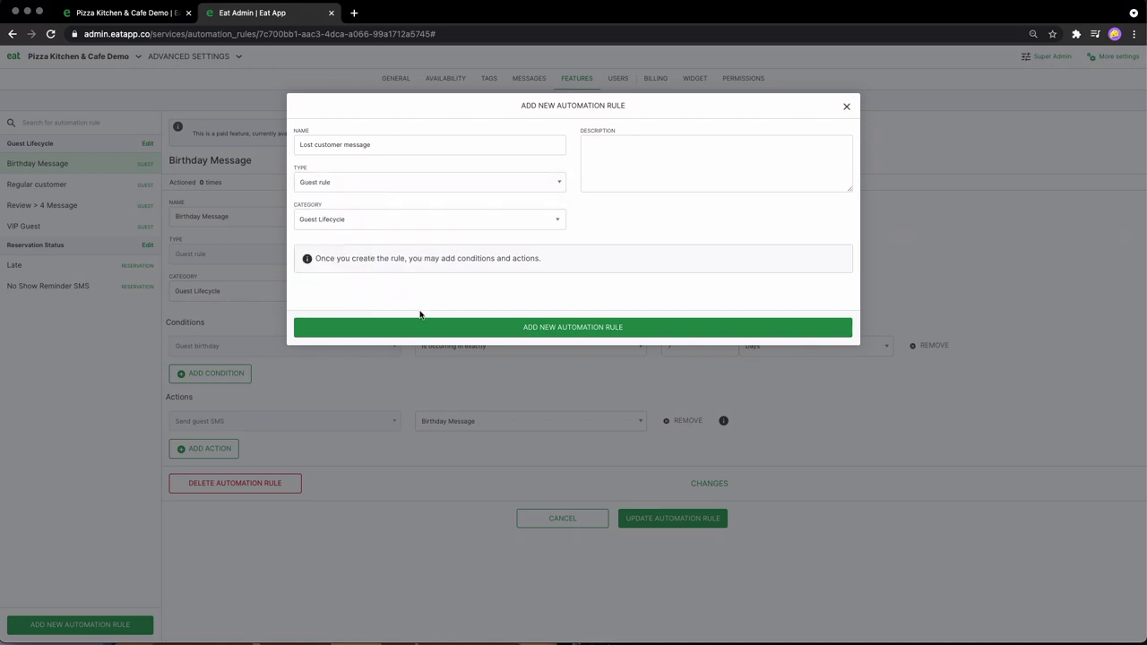
click(443, 329)
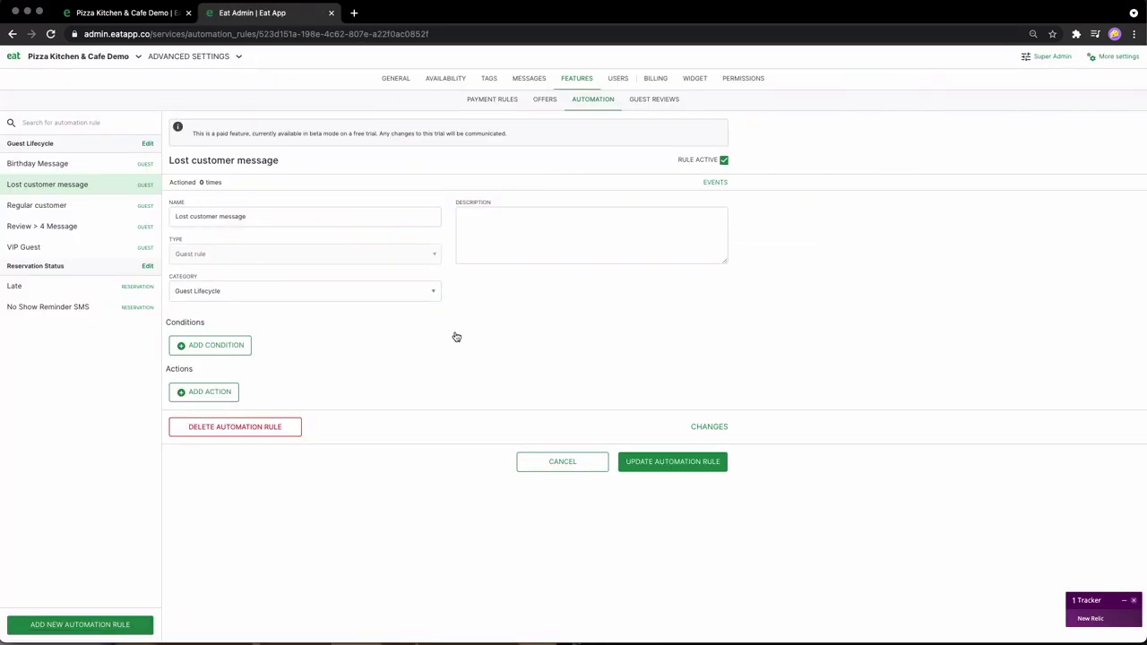
Set the condition to guest last visit has passed by more than 30 Days.
click(235, 348)
click(232, 349)
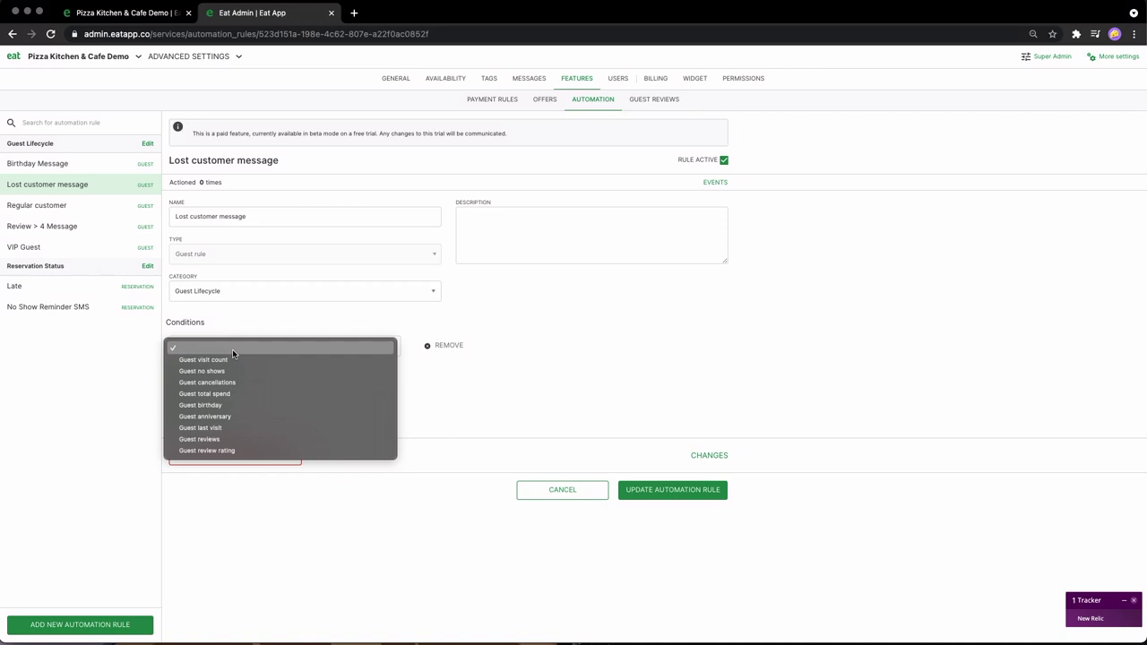
click(259, 427)
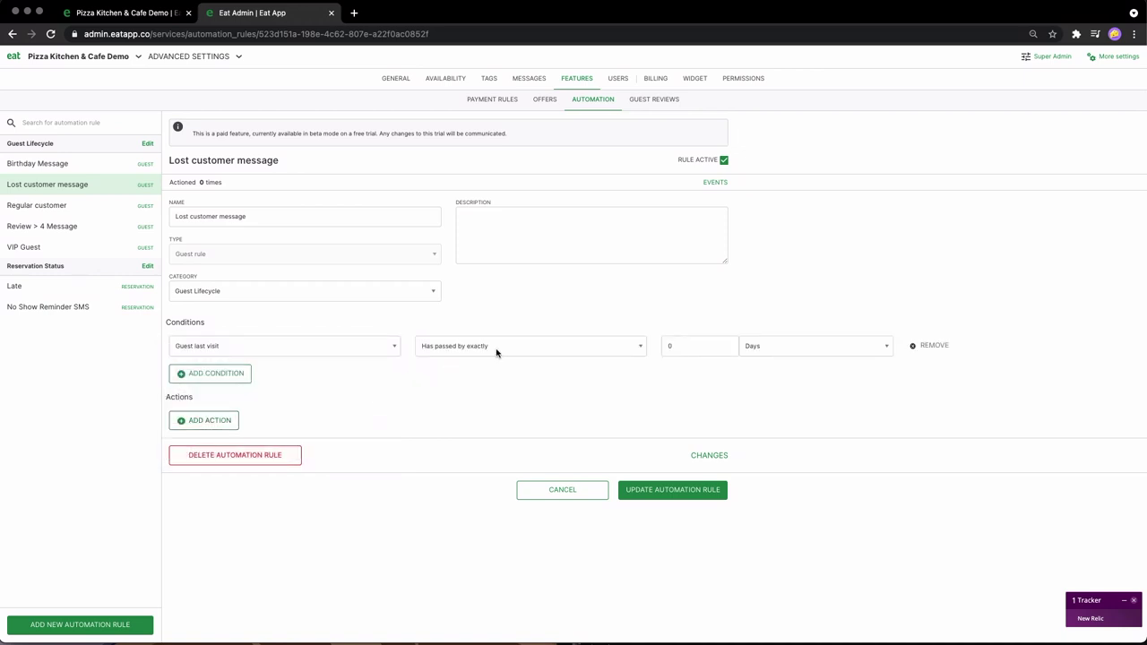
click(496, 352)
click(498, 358)
Add a Send guest SMS action with the Lost Customer Message and save the rule.
click(206, 421)
click(204, 420)
click(213, 468)
click(480, 420)
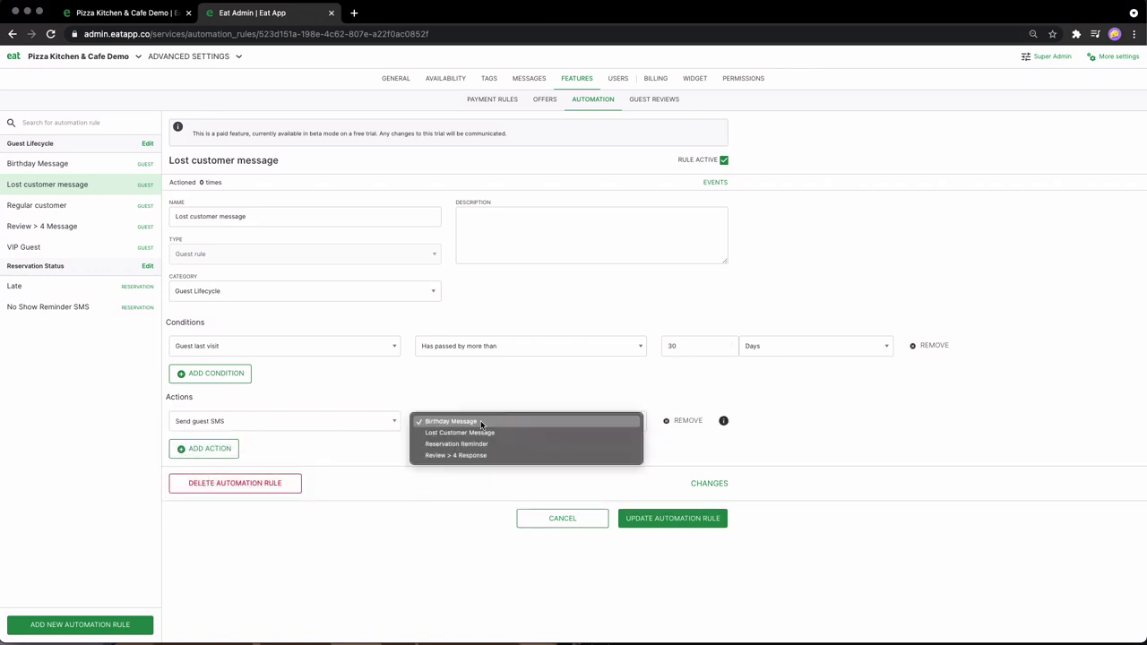
click(642, 440)
click(712, 518)
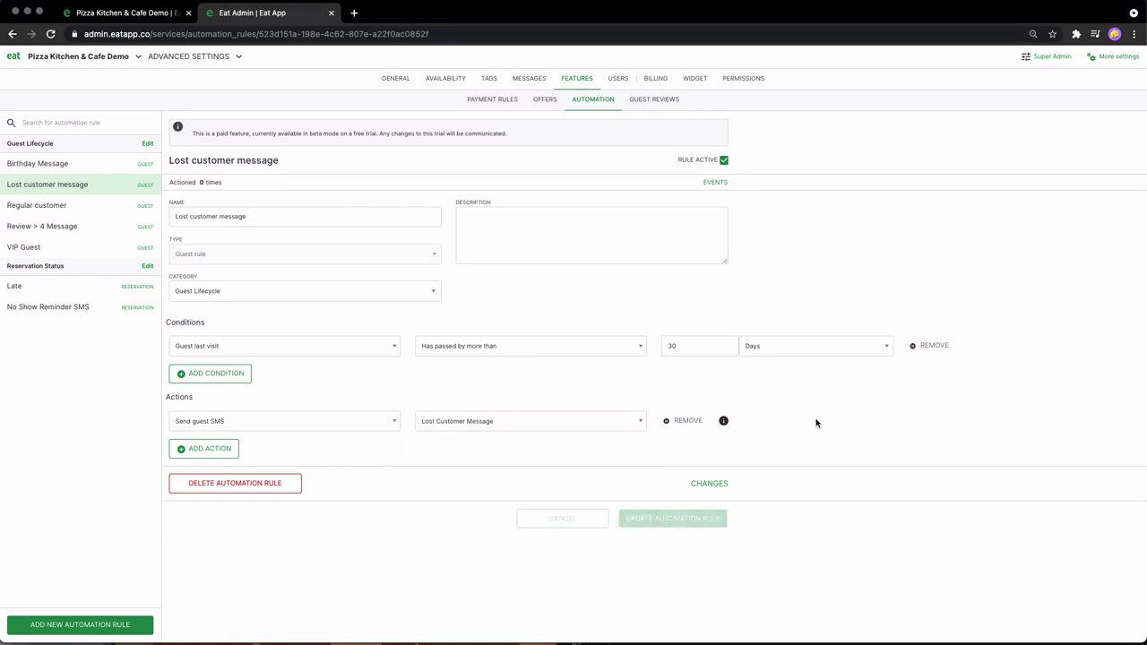